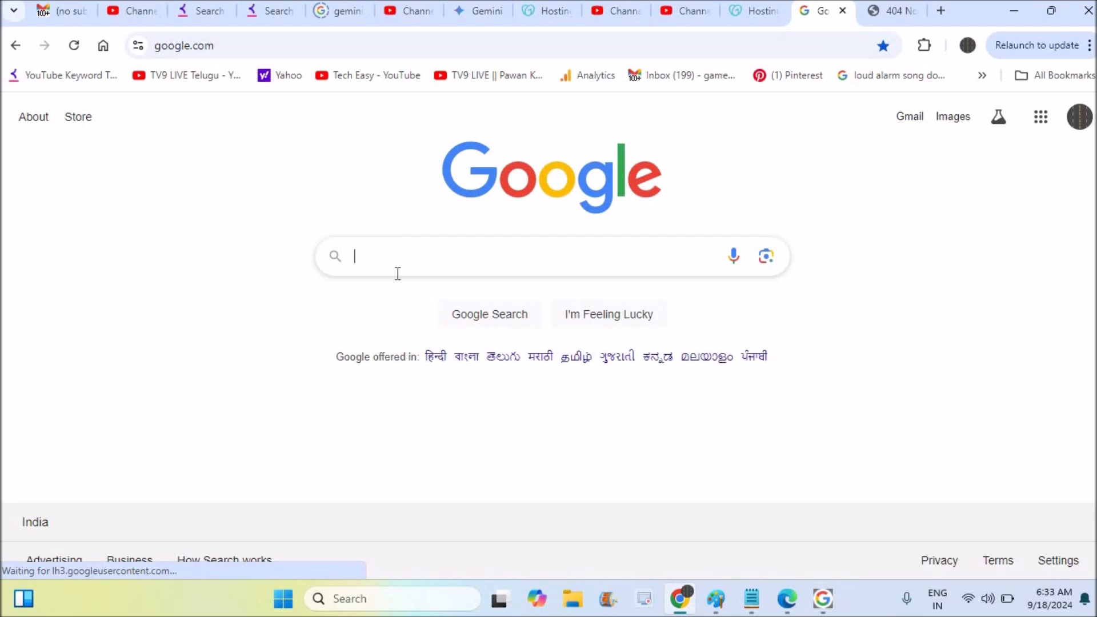
Step: Search Google for "wordpress download" and open the WordPress.org download page
text(wordpress)
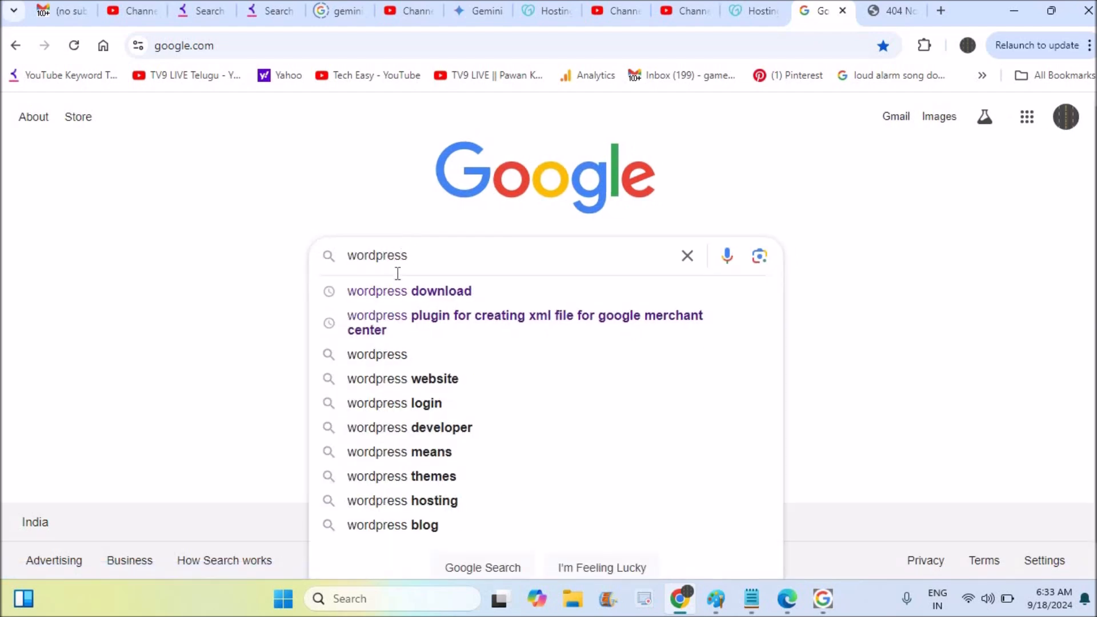
key(Down)
key(Return)
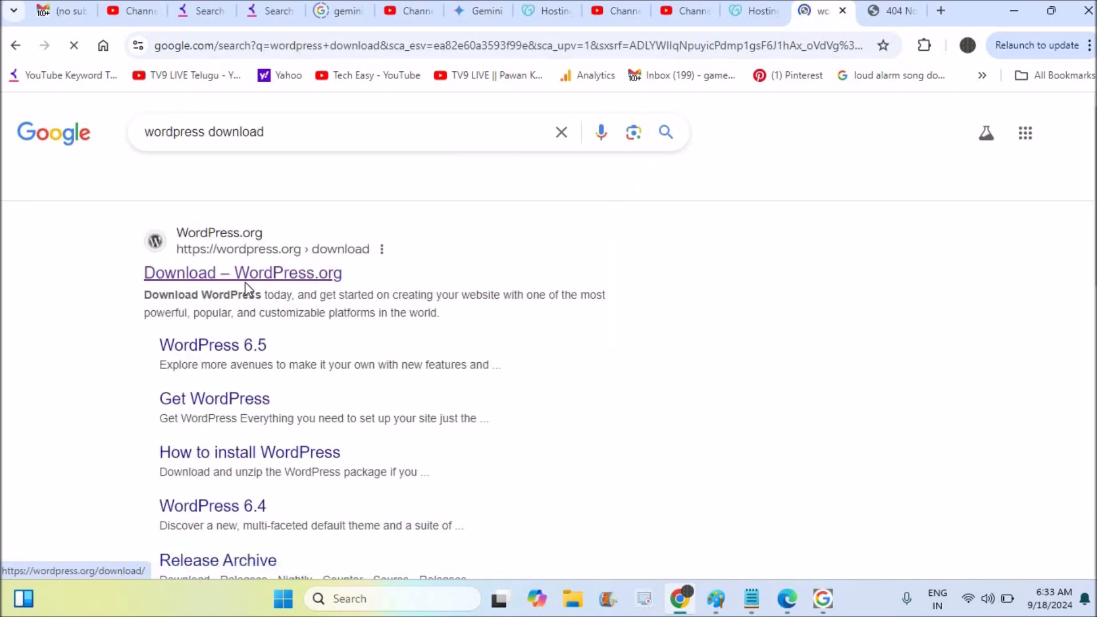
click(247, 284)
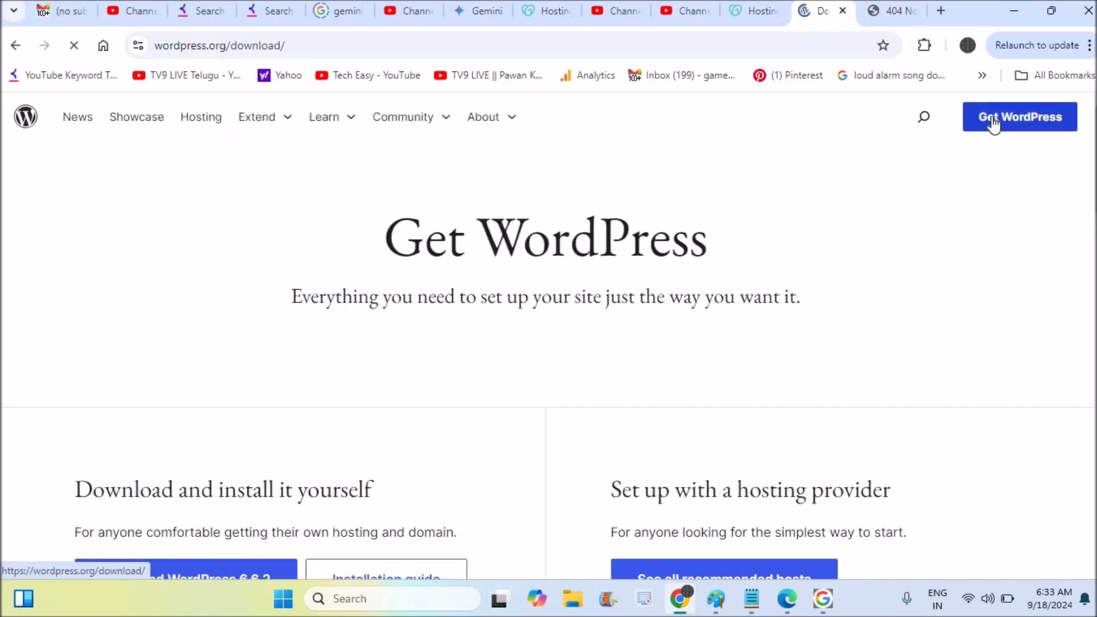
Step: Start downloading WordPress 6.6.2 and pause the download in the browser's recent download history
scroll(548, 335, down, 5)
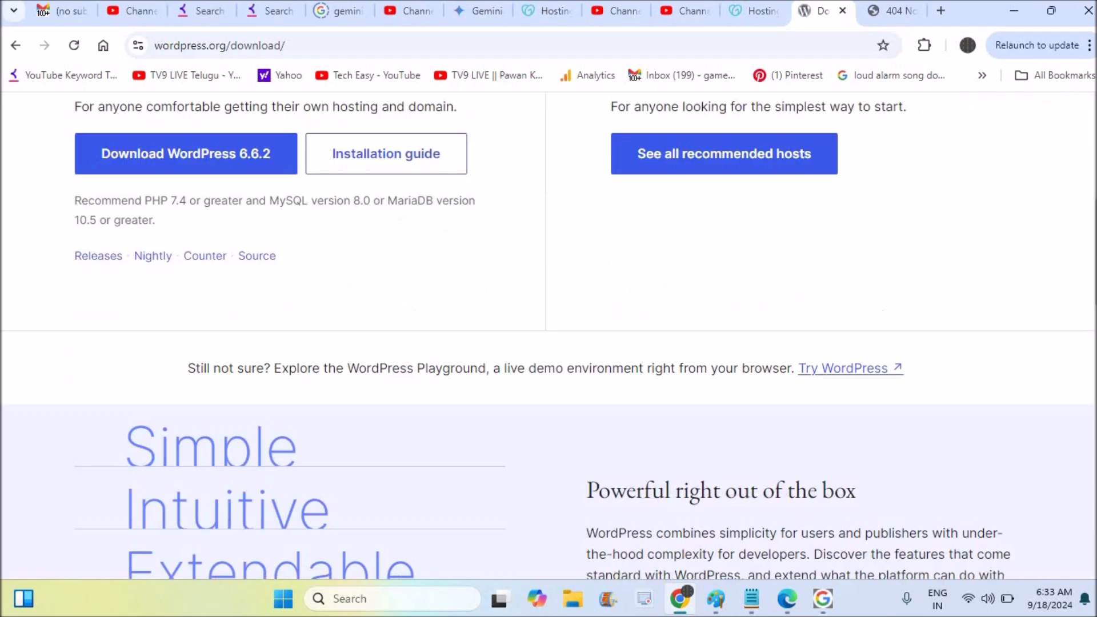
click(255, 160)
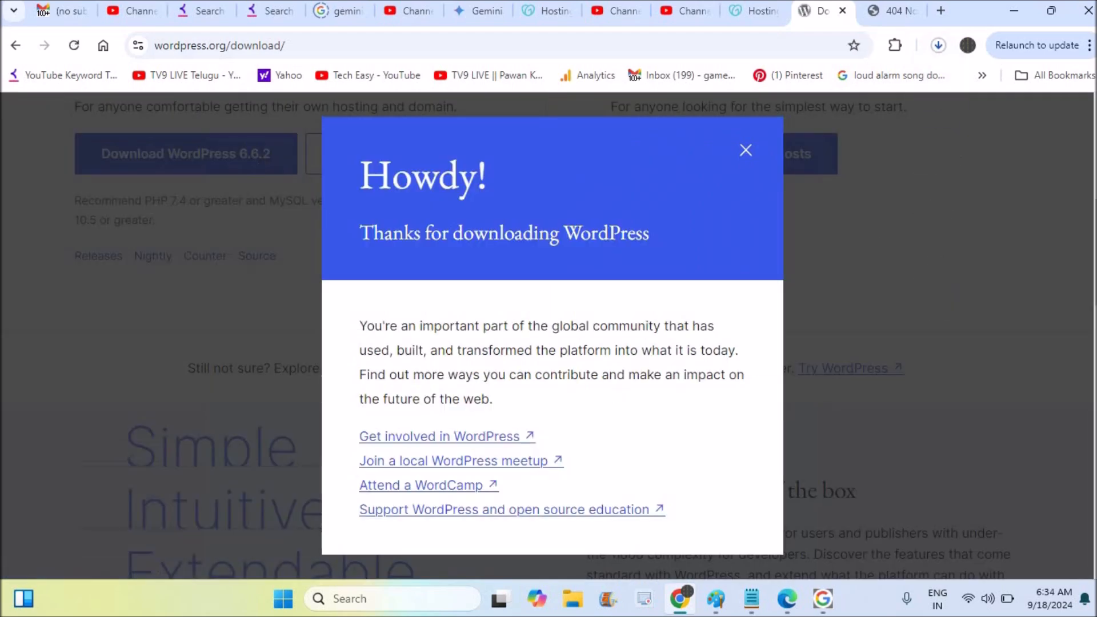
click(939, 45)
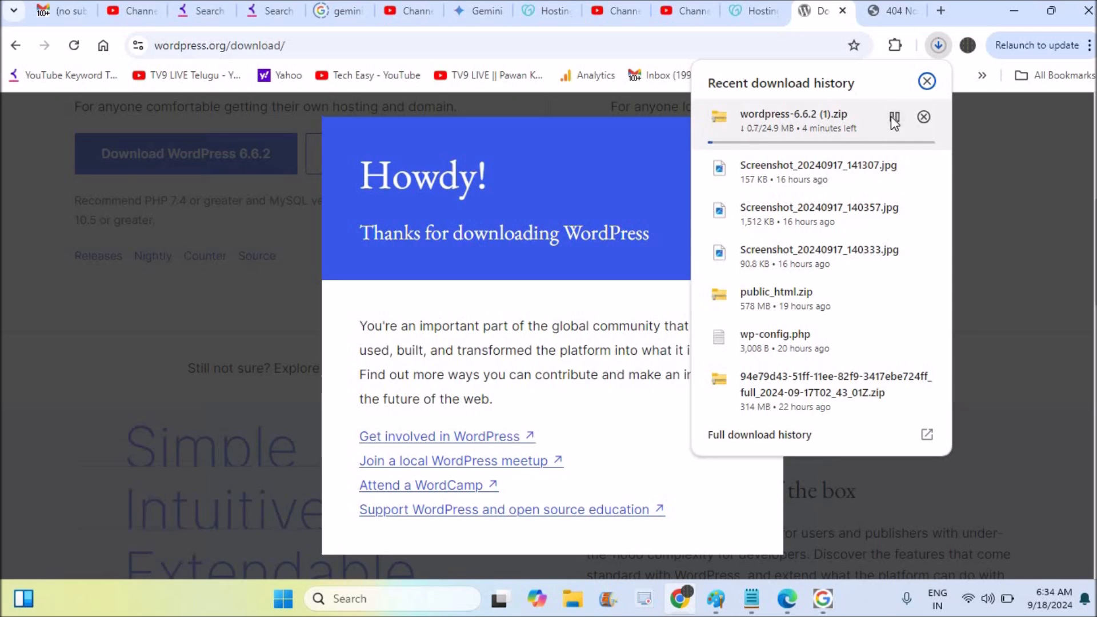
click(893, 116)
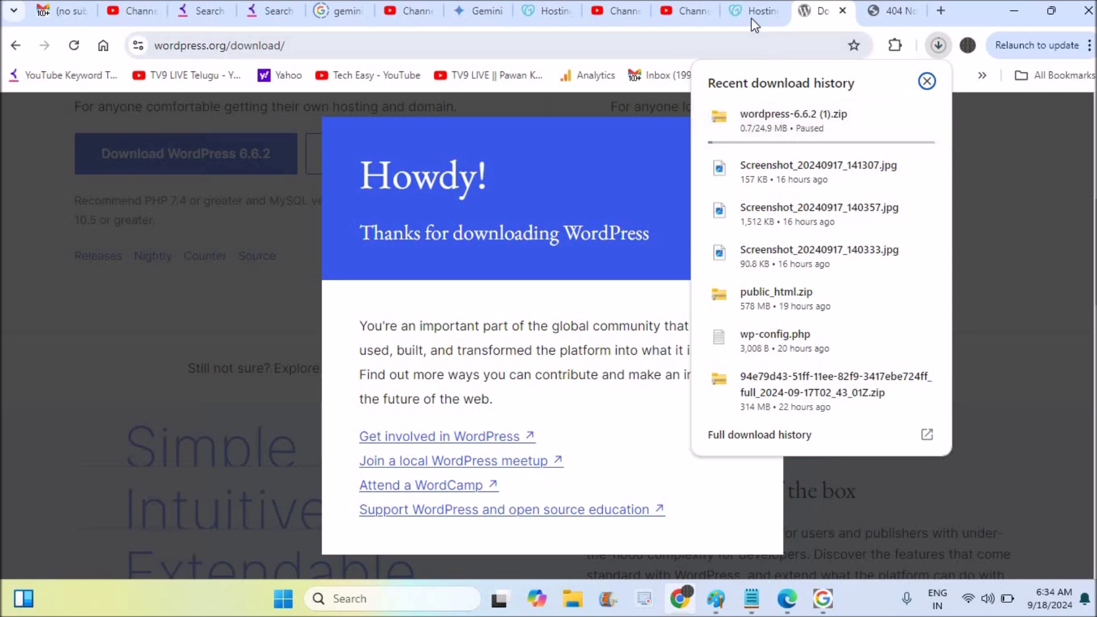
click(927, 83)
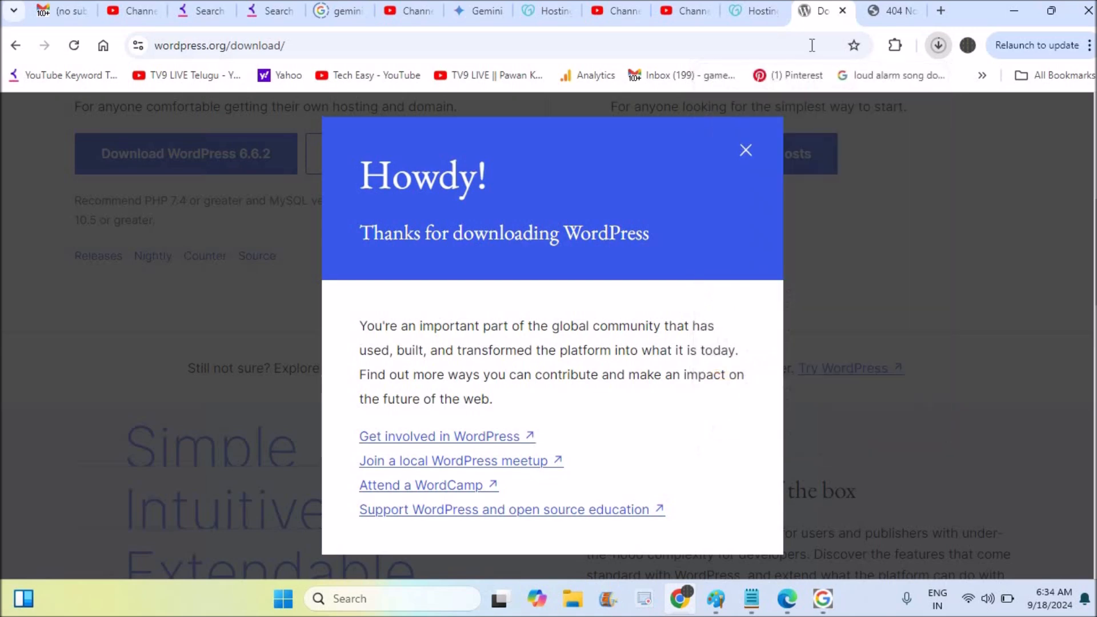
Step: From the GoDaddy hosting list, open cPanel's File Manager for techanswered.com and go to the public_html folder
click(760, 8)
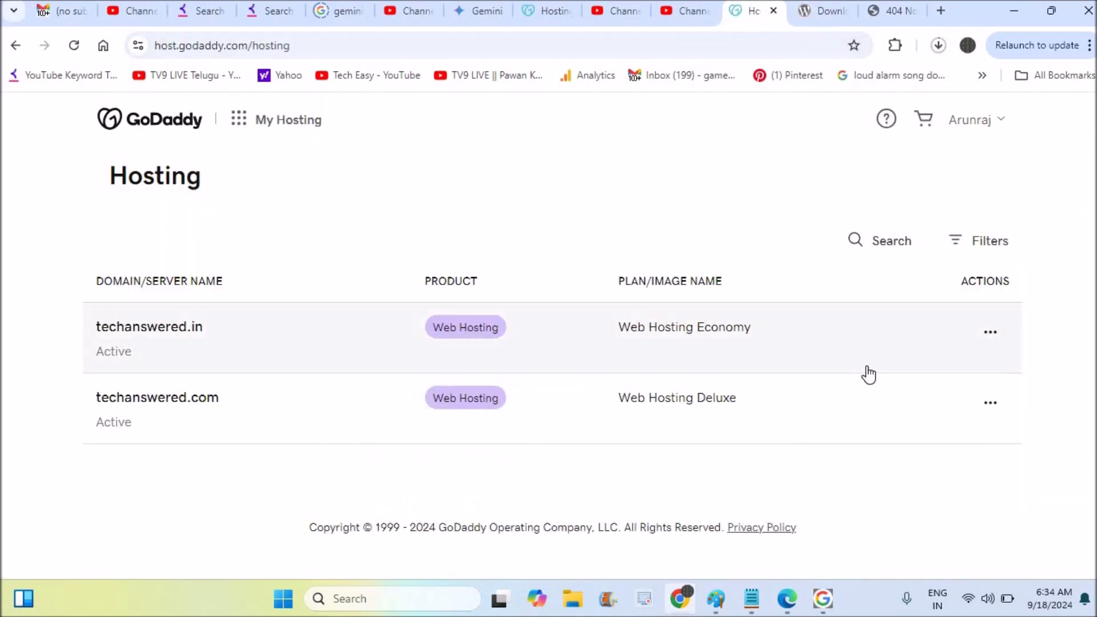
click(991, 405)
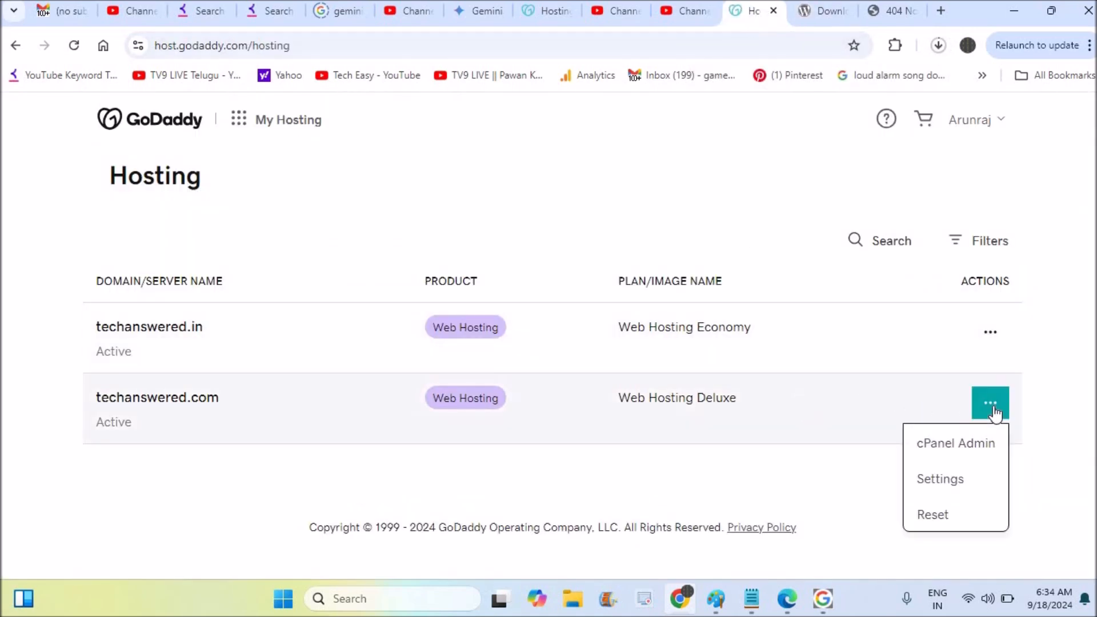
click(966, 453)
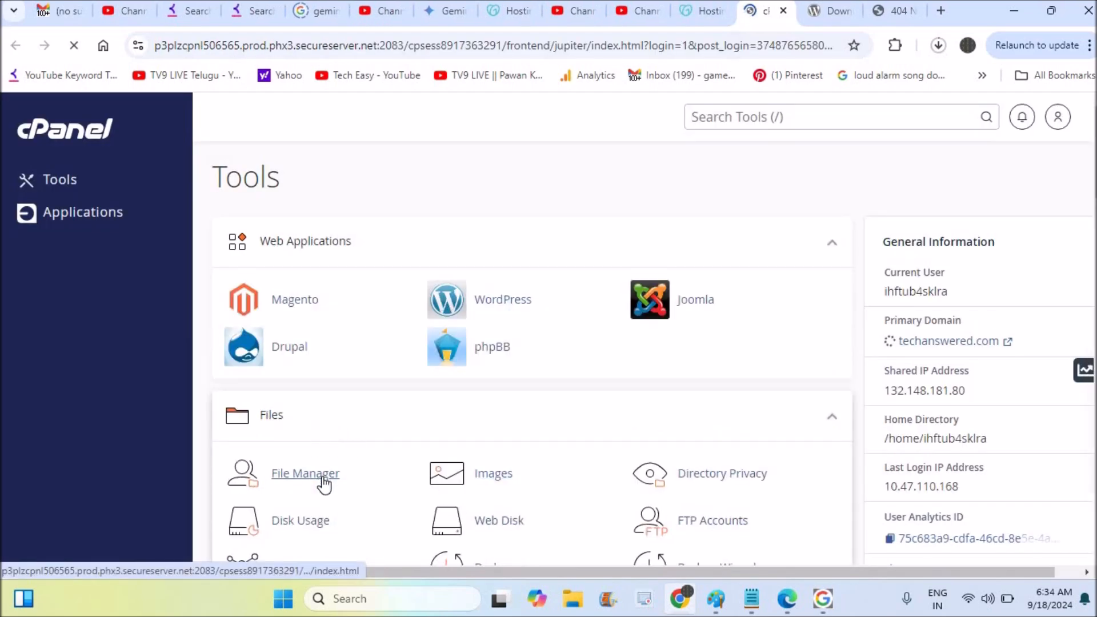
click(323, 484)
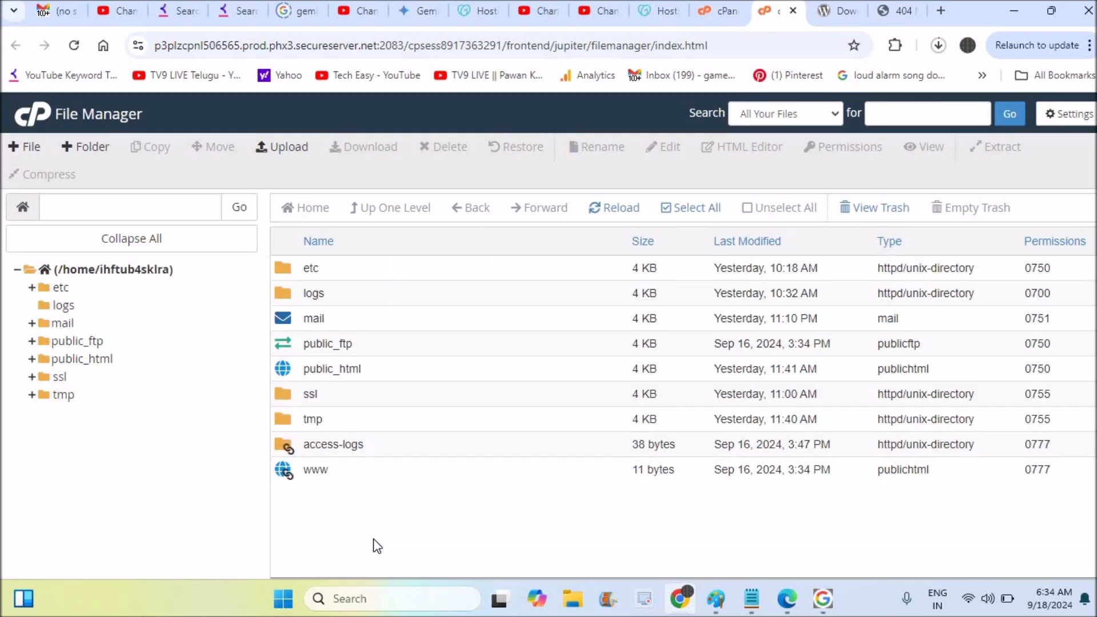
double_click(385, 372)
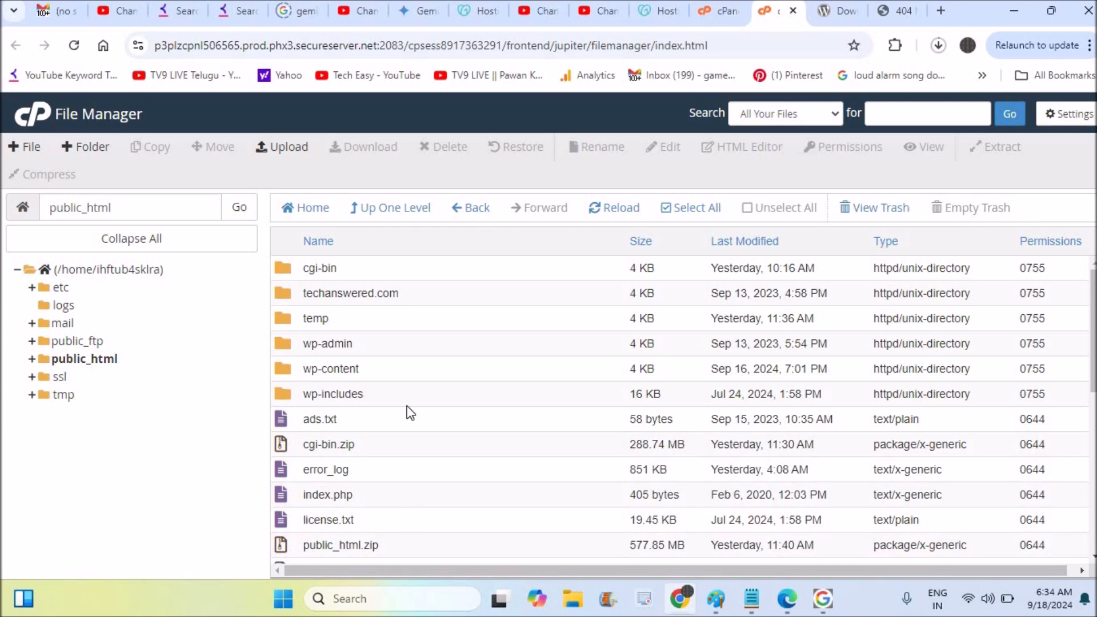
Step: Select all items in public_html, from cgi-bin to the end of the list, and move them to /public_html/temp
click(402, 274)
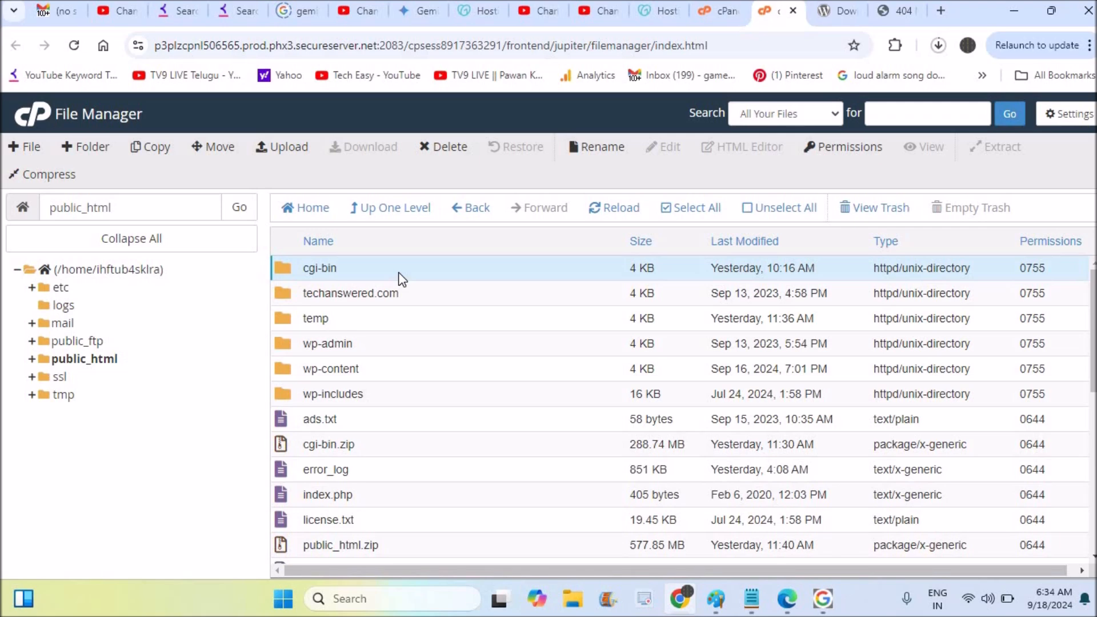
key(shift+Down)
key(shift+Down)
key(shift+Down)
key(shift+Down)
key(shift+Down)
key(shift+Down)
key(shift+Down)
key(shift+Down)
key(shift+Down)
key(shift+Down)
key(shift+Down)
key(shift+Down)
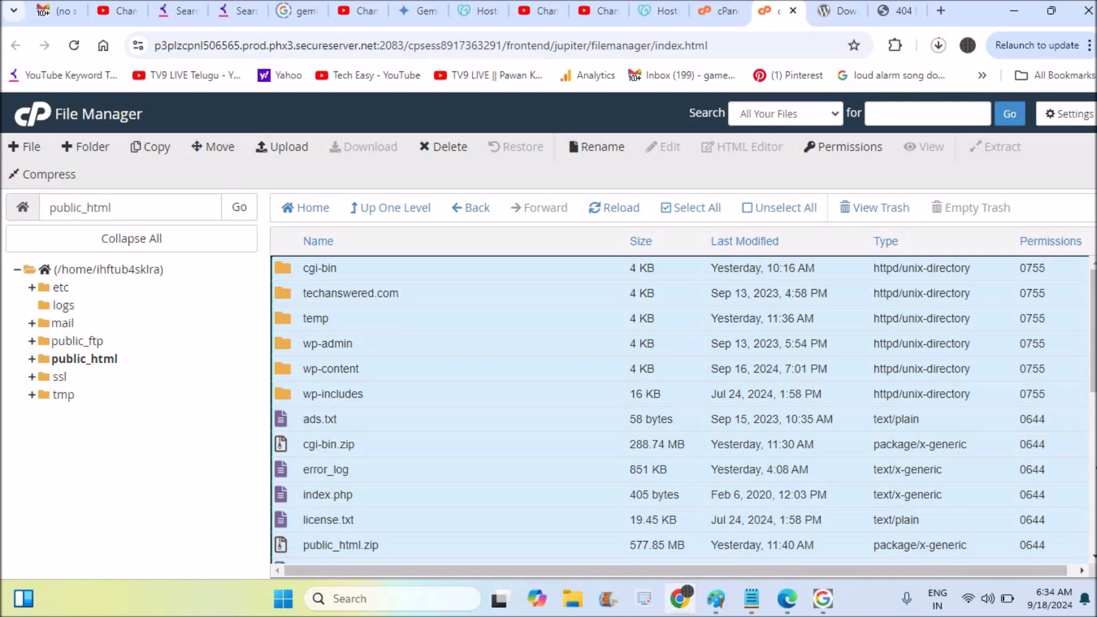
click(1093, 468)
drag(1094, 468, 1094, 343)
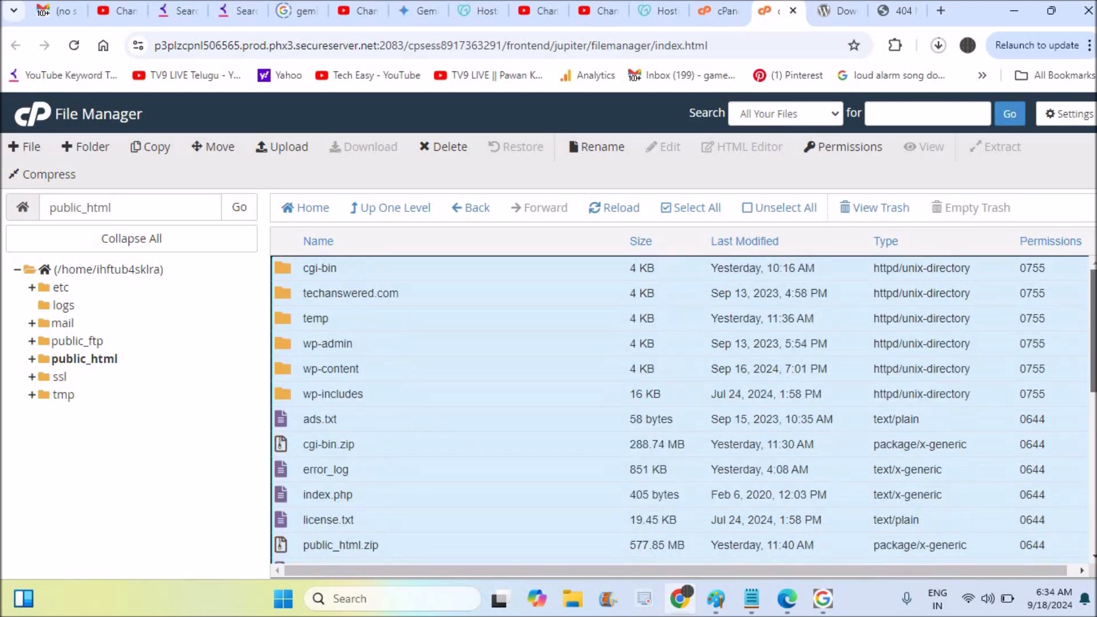
click(205, 154)
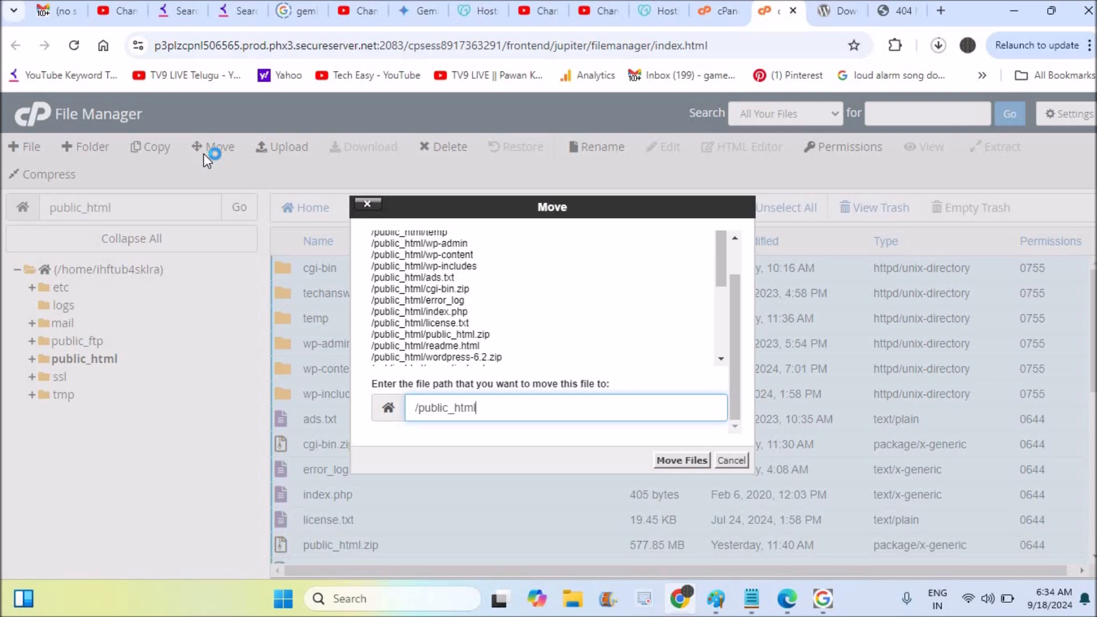
text(/)
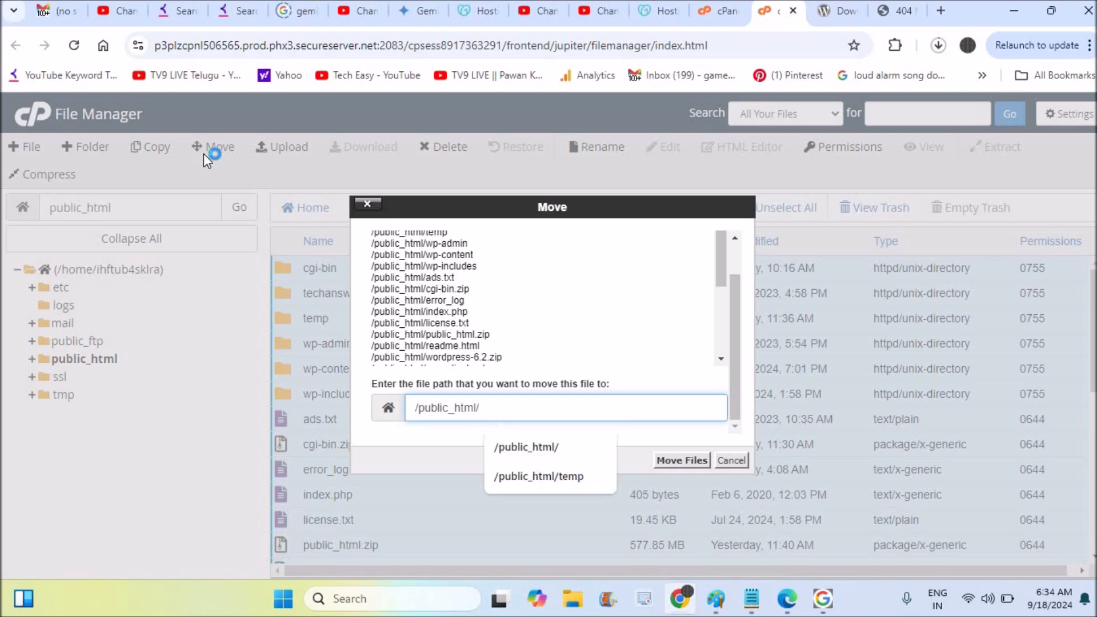
text(temp)
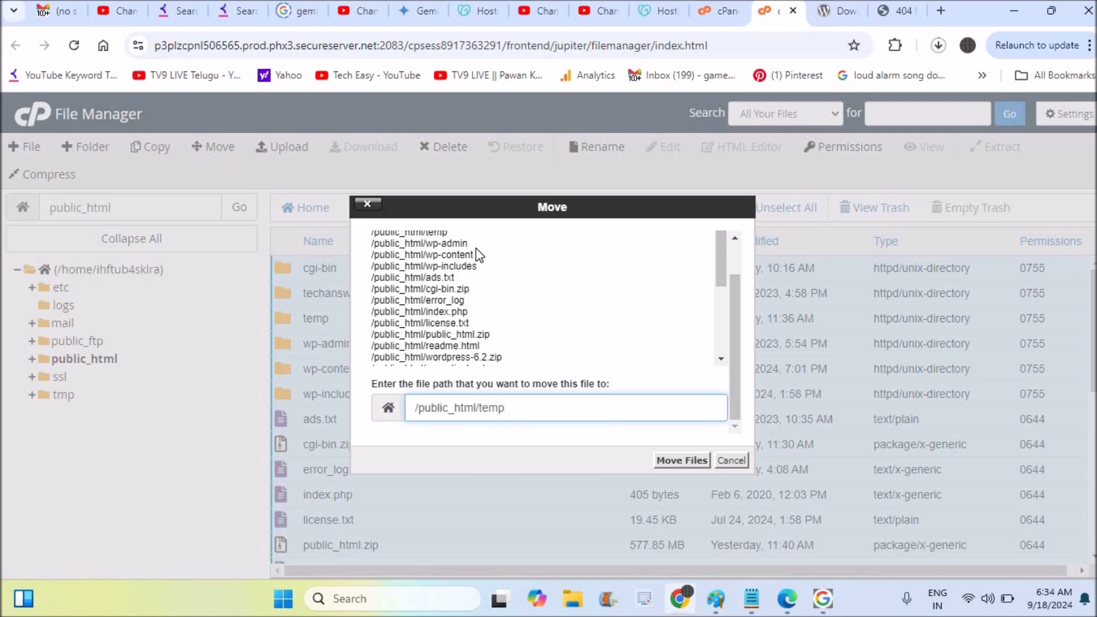
click(684, 465)
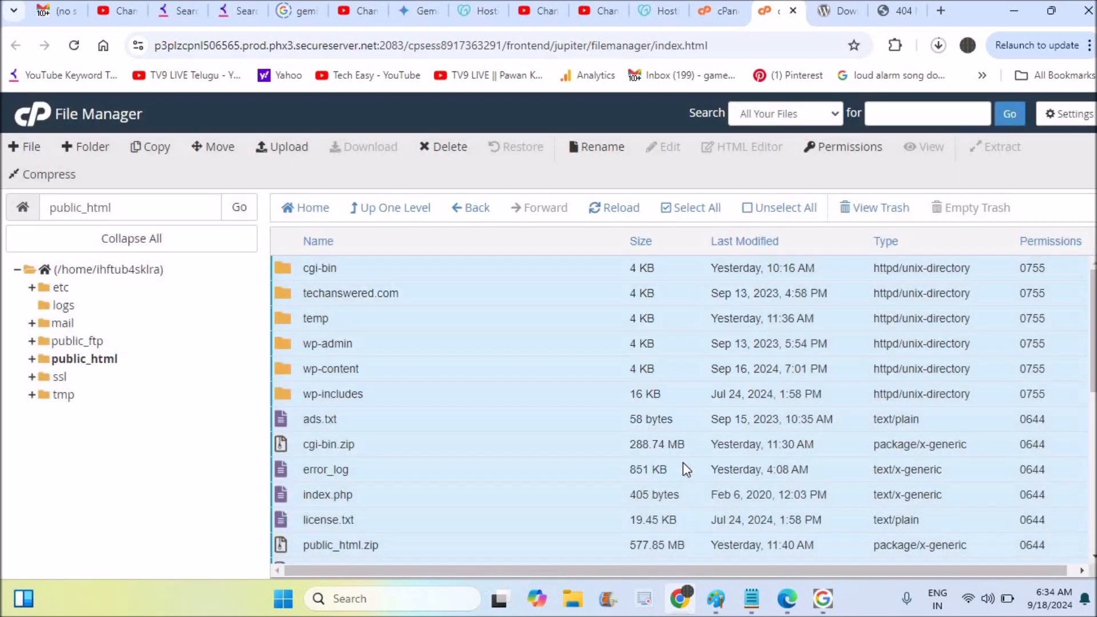
Step: Reload public_html, check the contents of its temp folder and return to public_html
click(98, 360)
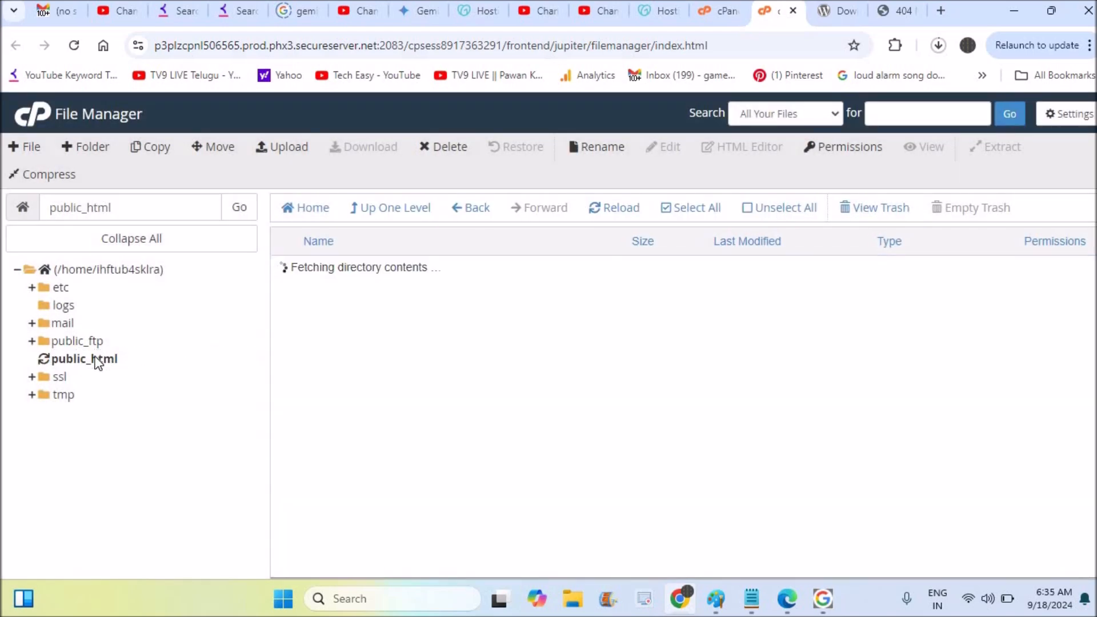
double_click(345, 267)
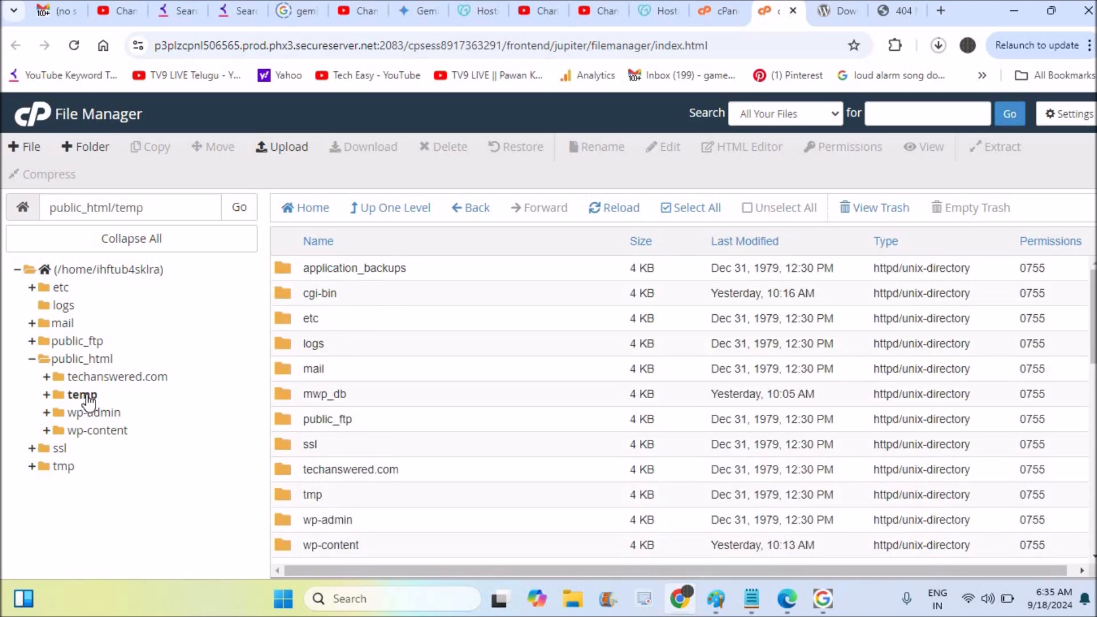
click(86, 358)
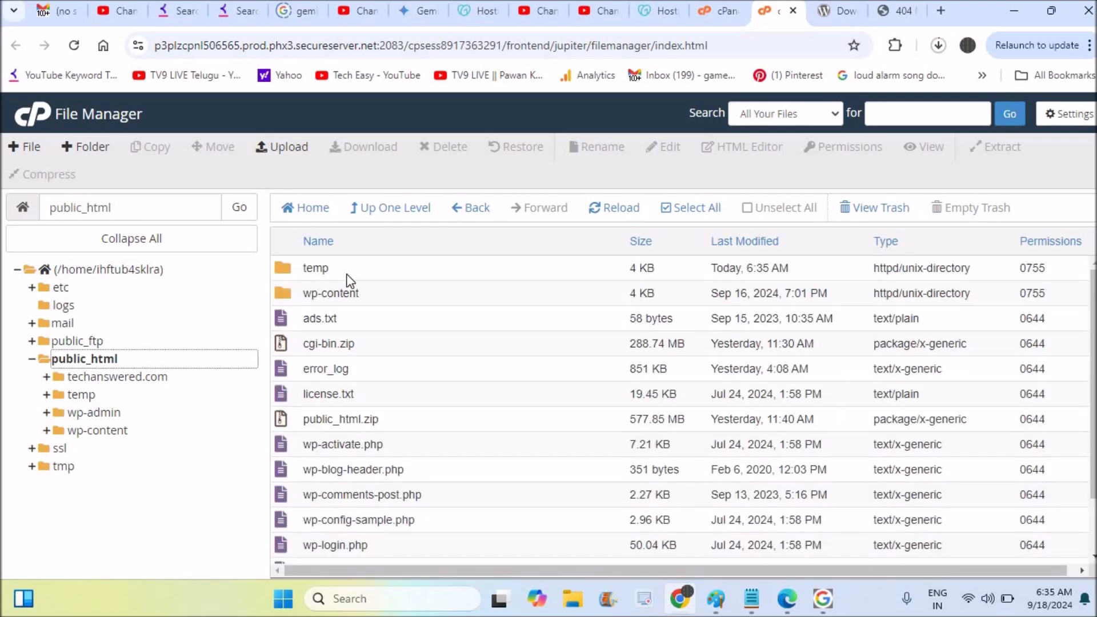
Step: Permanently delete wp-content and all the files below it in public_html, keeping only the temp folder and skipping the trash
click(378, 292)
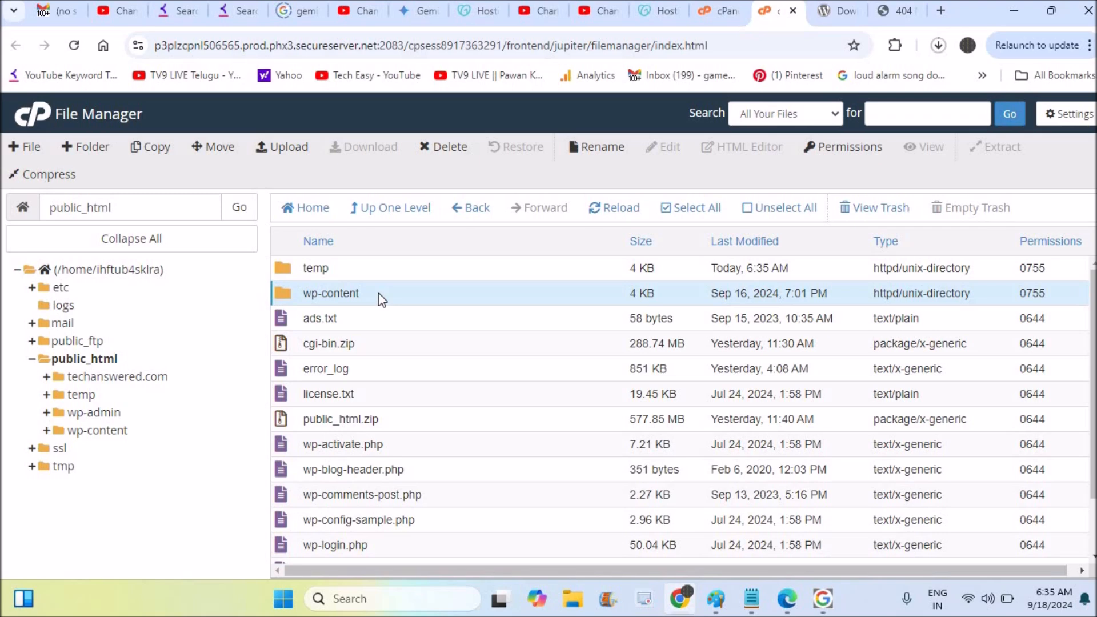
key(shift+End)
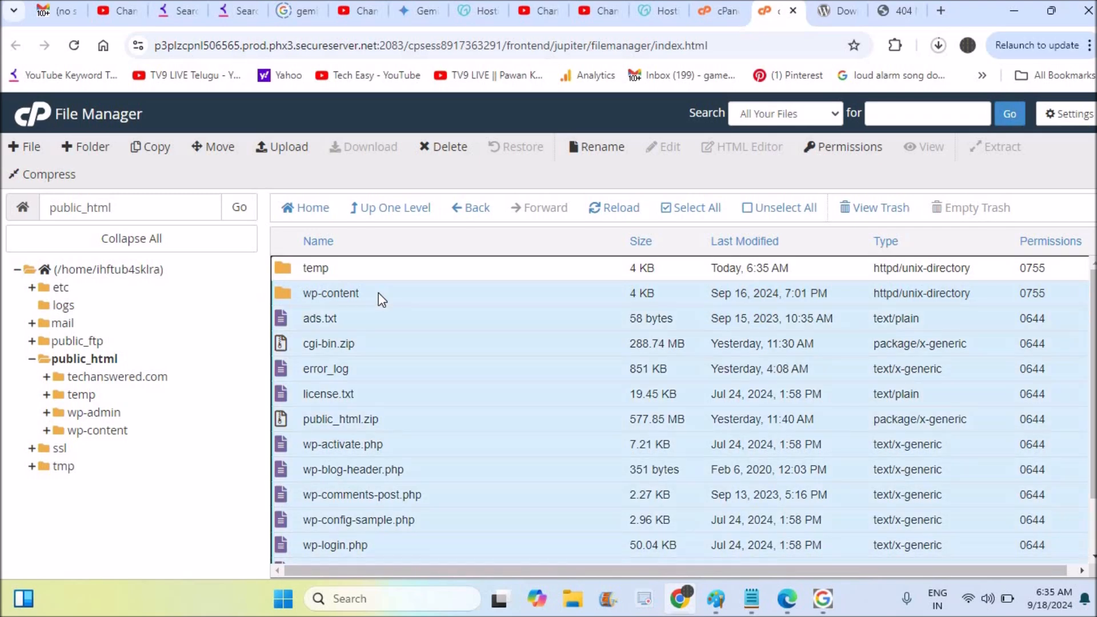
click(427, 147)
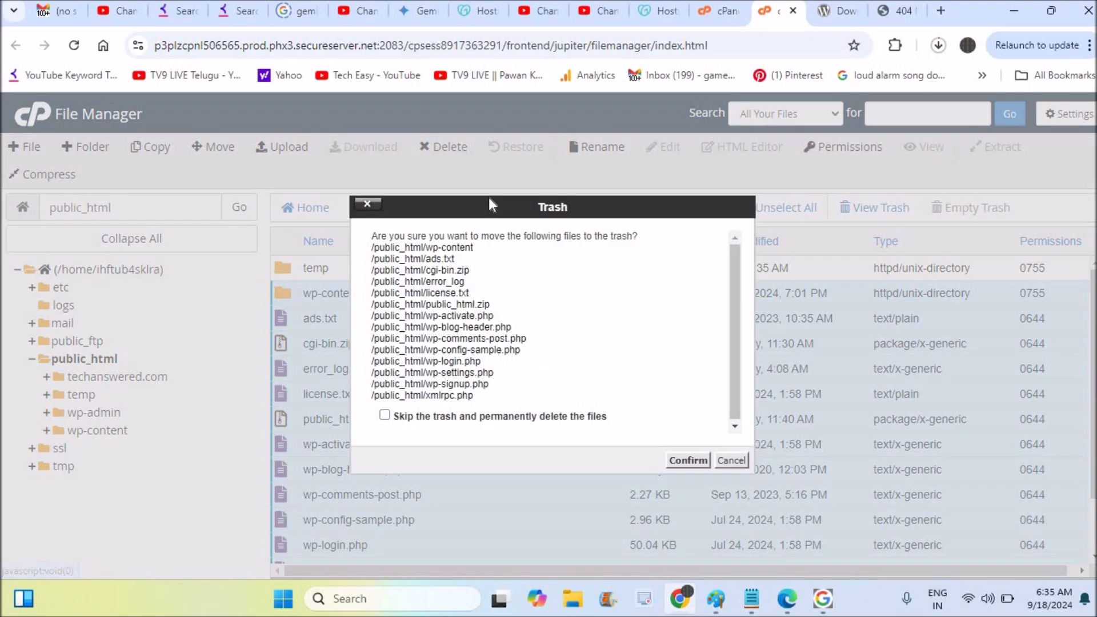
click(583, 418)
click(688, 460)
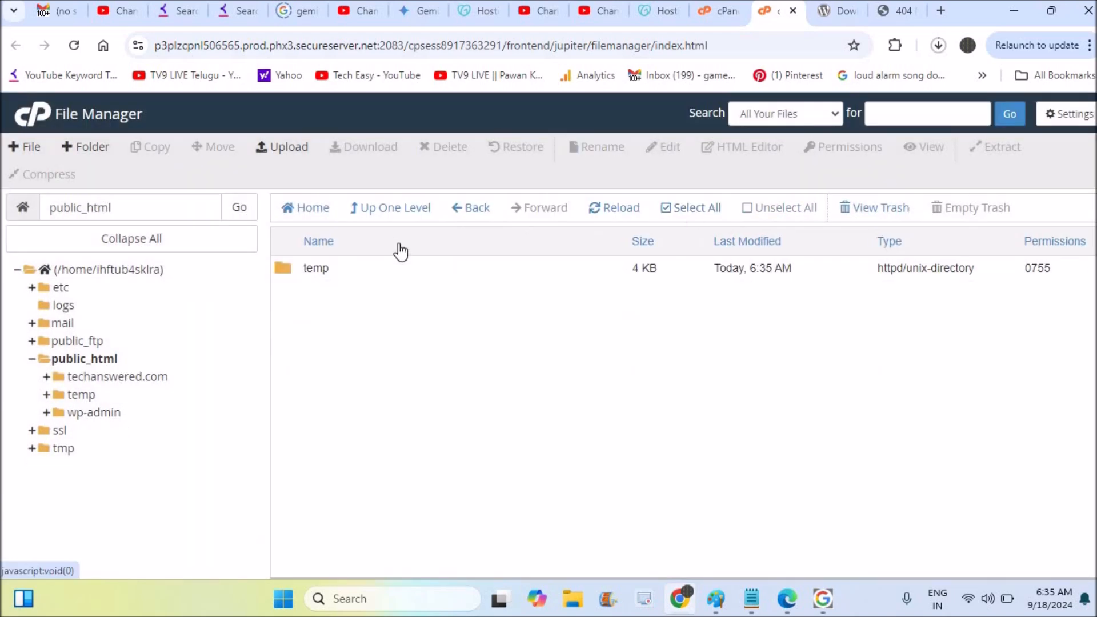
Step: Look through the files stored in the temp folder and return to public_html
double_click(378, 265)
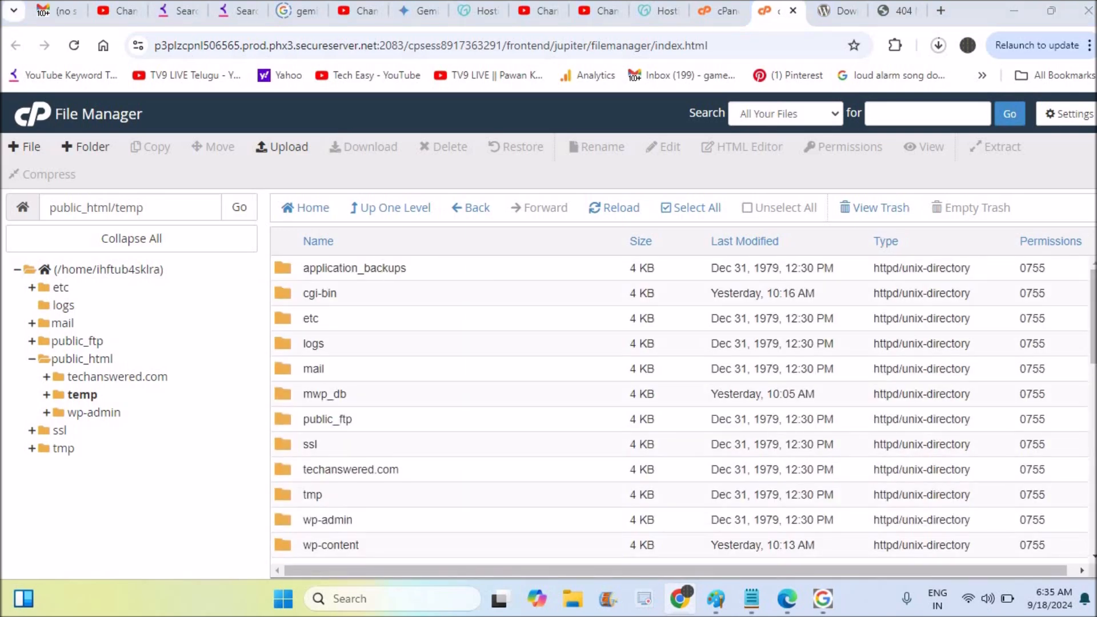
click(1093, 506)
scroll(1093, 505, down, 1)
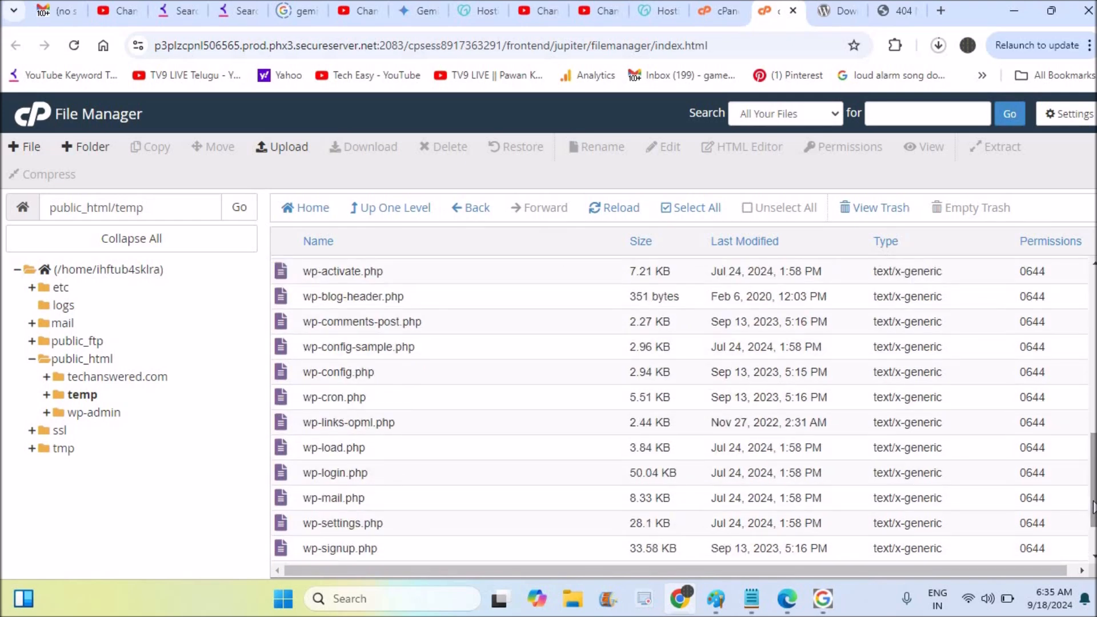
drag(1093, 505, 1092, 276)
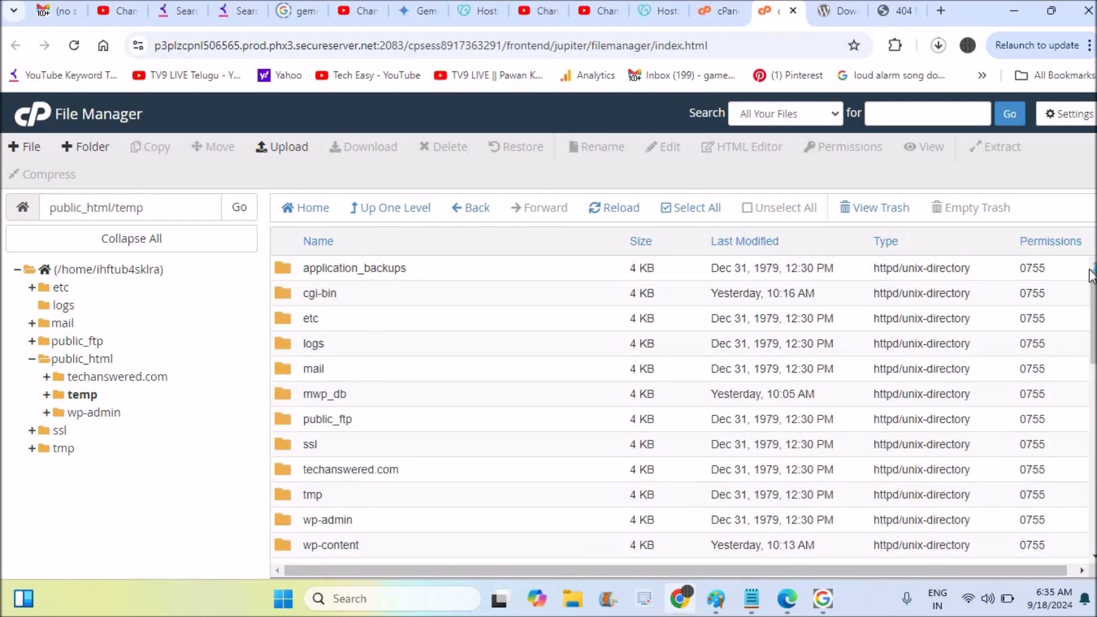
click(96, 360)
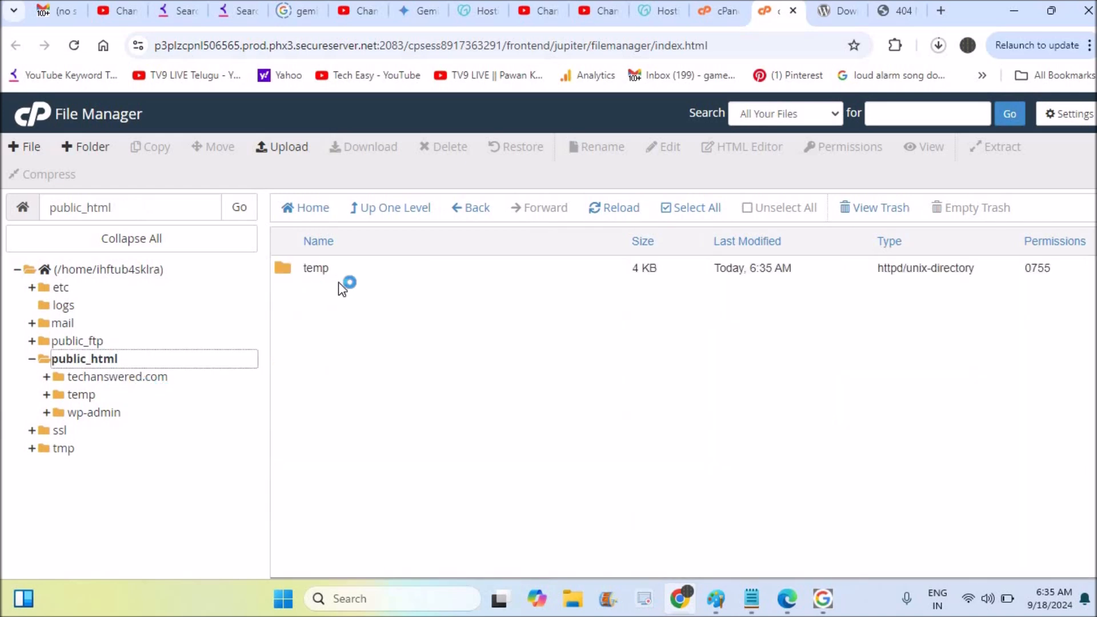
Step: Upload the wordpress-6.6.2 archive from the Downloads folder to public_html and reload the file list
click(339, 275)
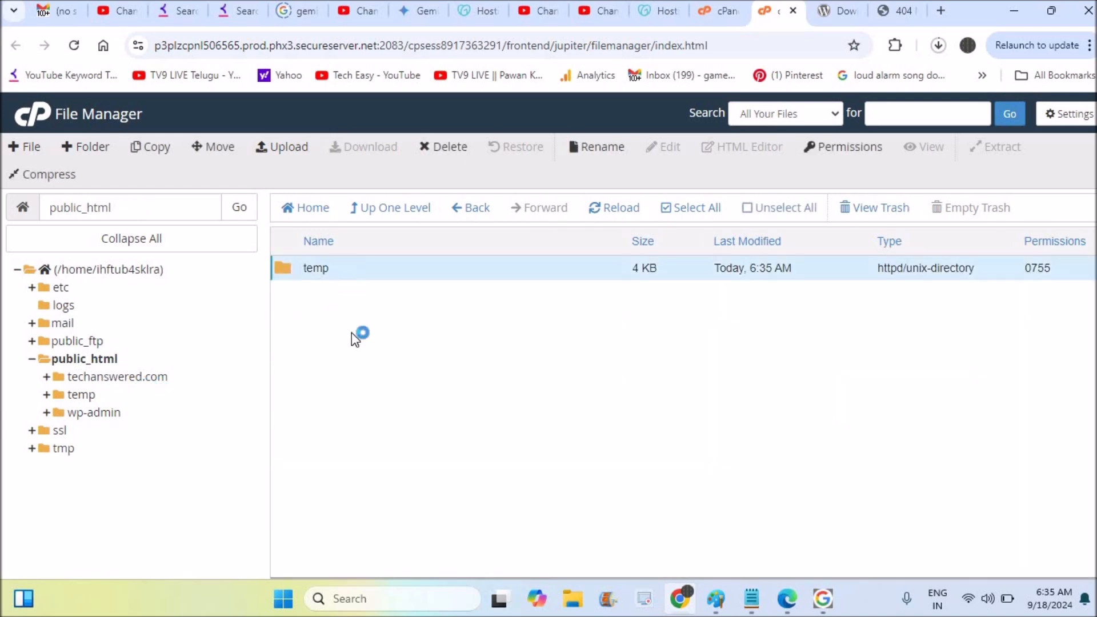
click(272, 147)
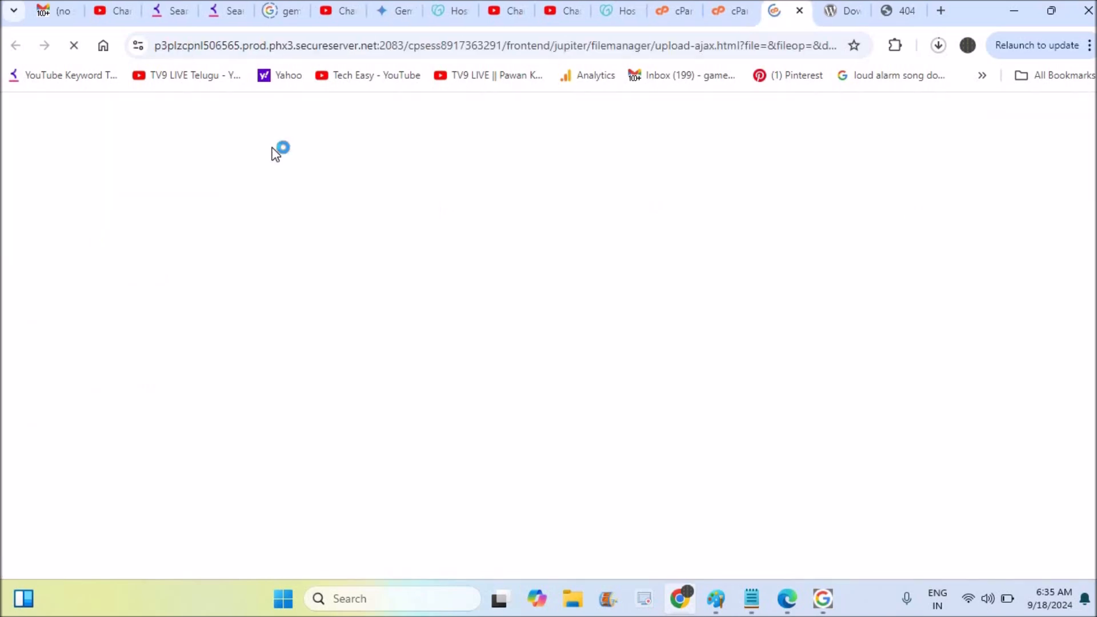
click(574, 380)
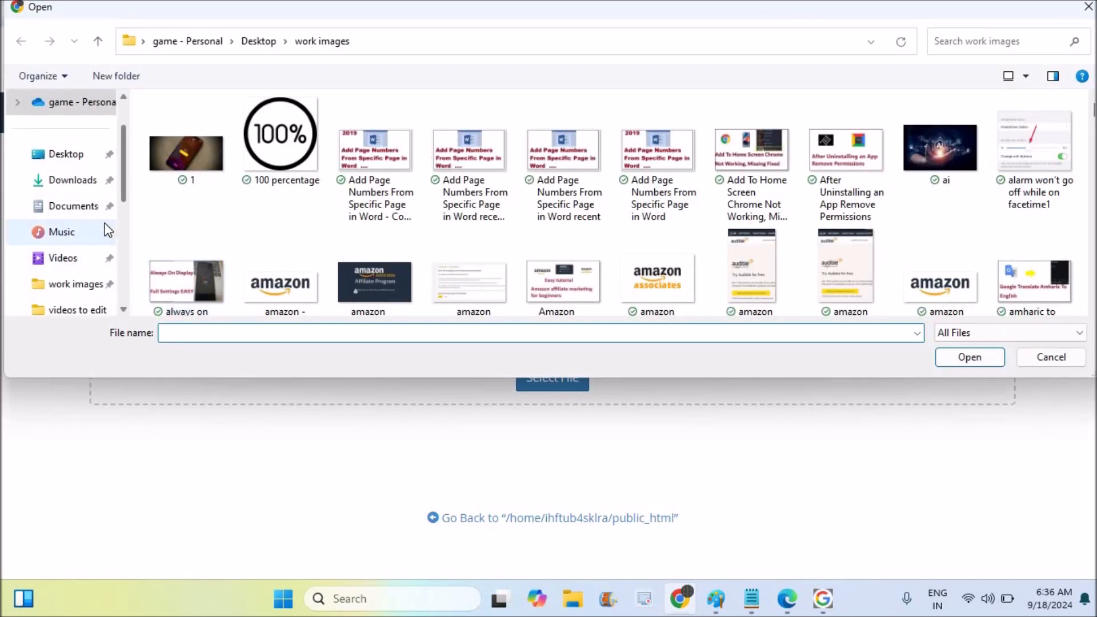
click(80, 189)
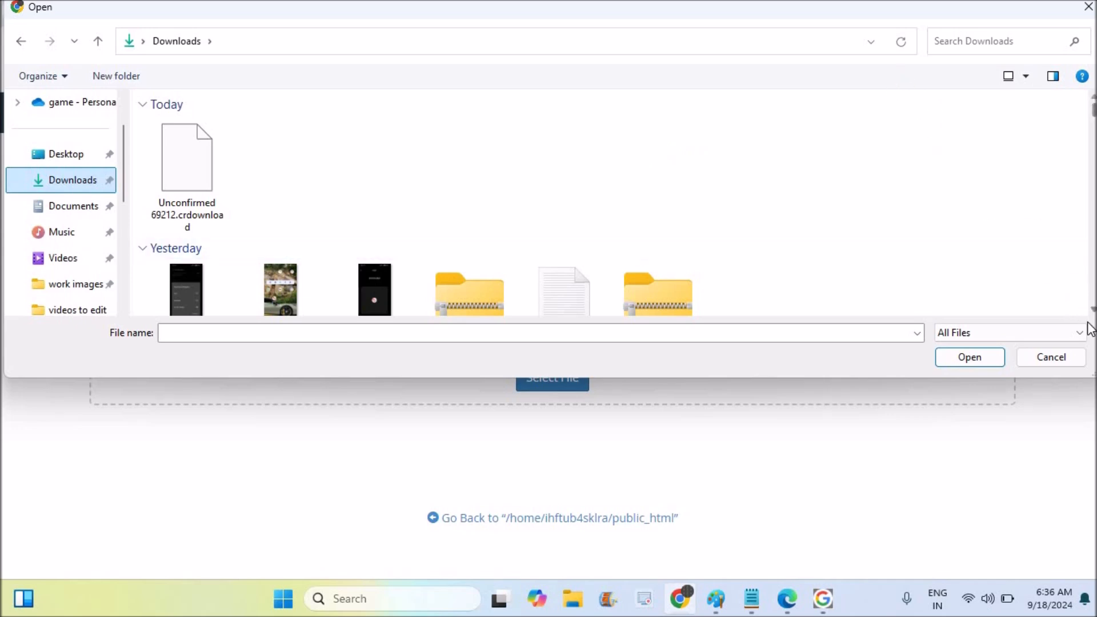
scroll(608, 200, down, 1)
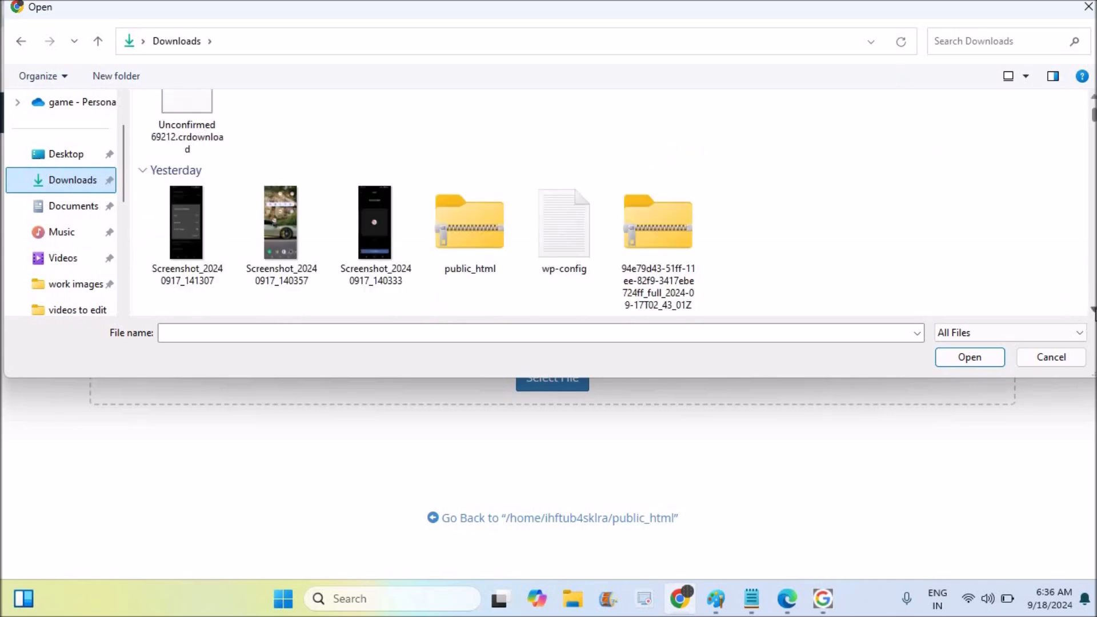
scroll(339, 243, down, 2)
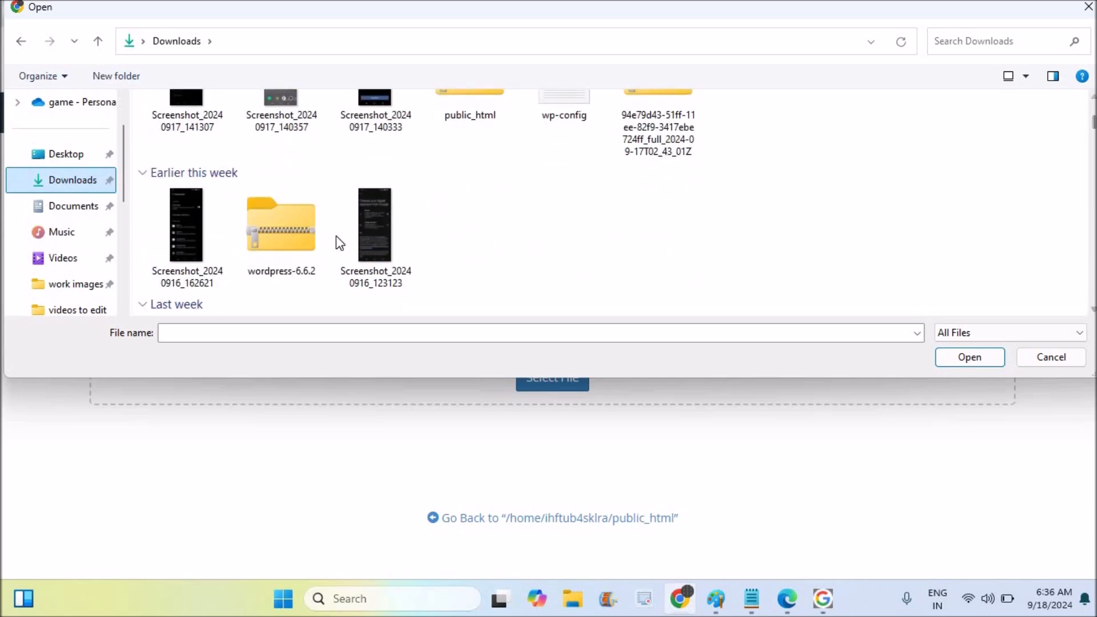
click(269, 229)
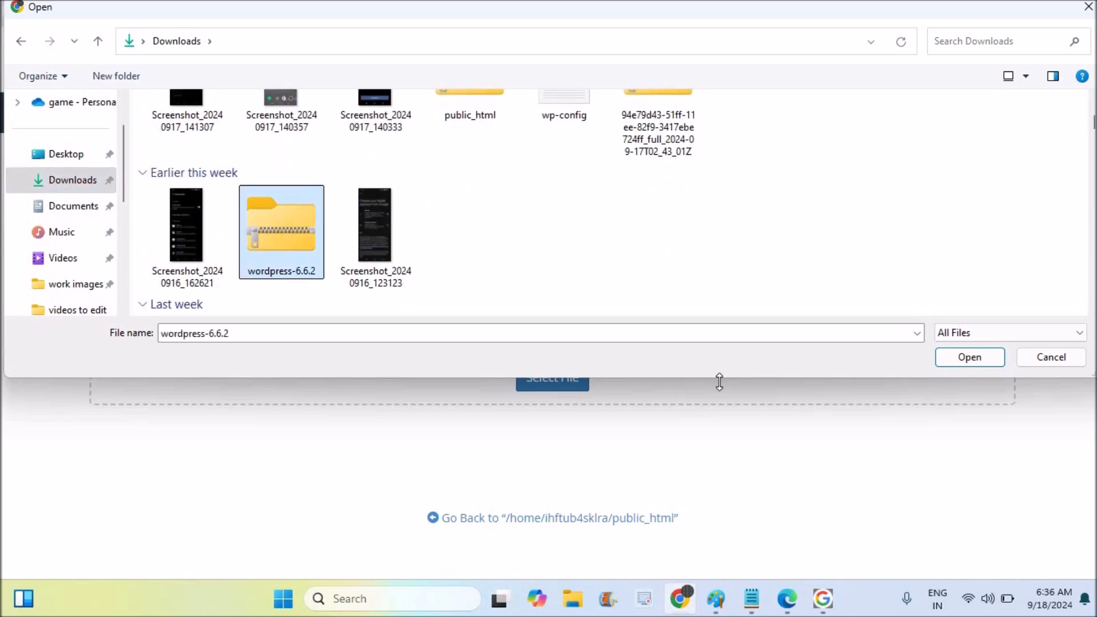
click(949, 360)
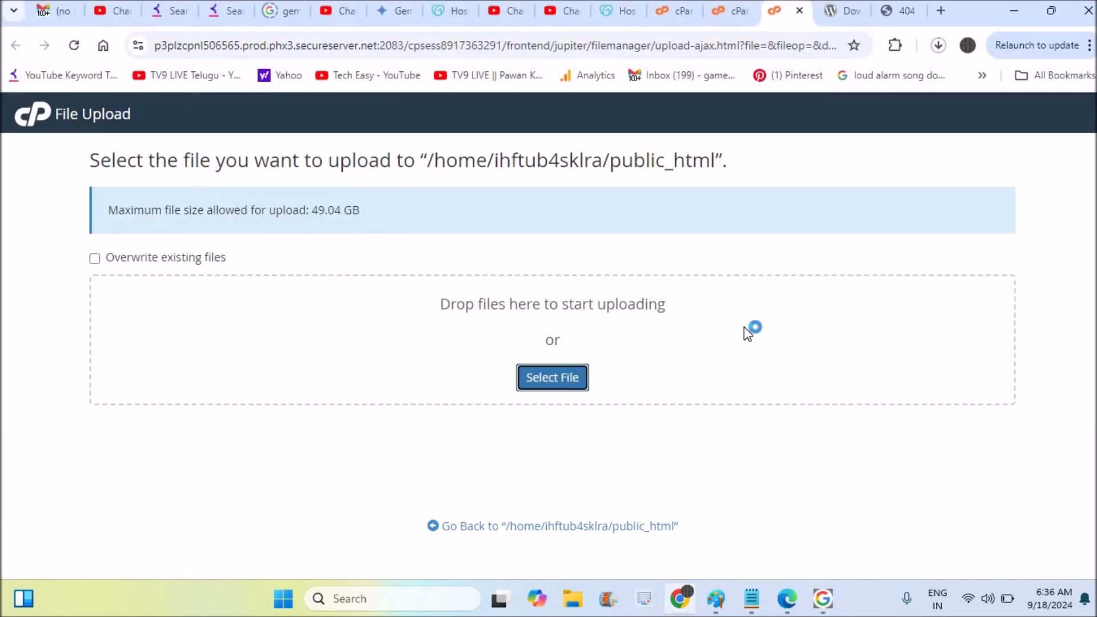
click(722, 6)
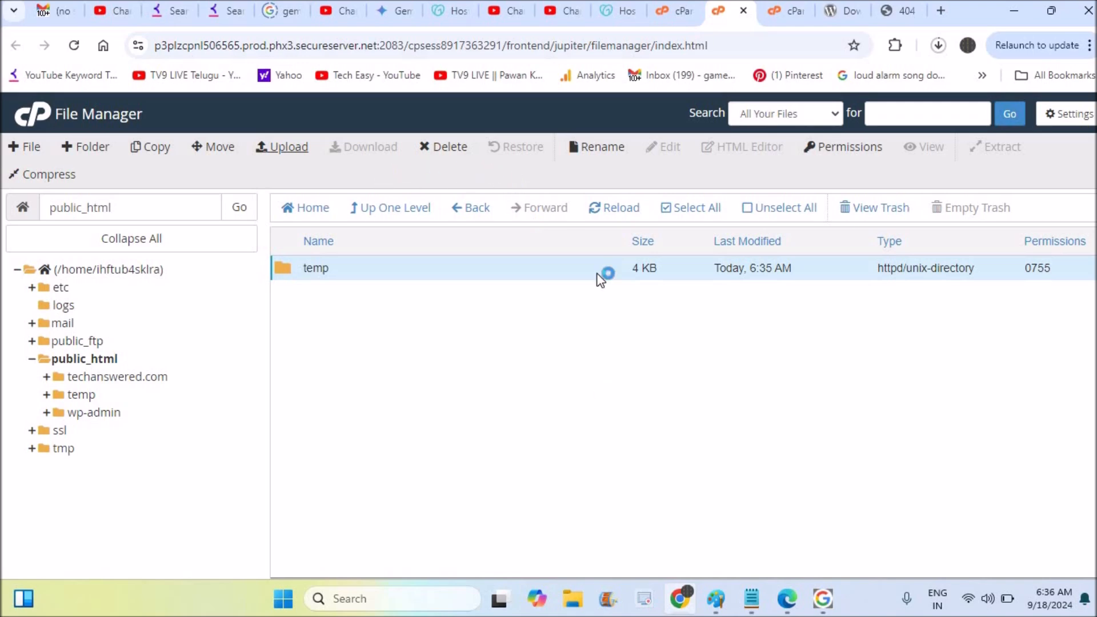
click(601, 210)
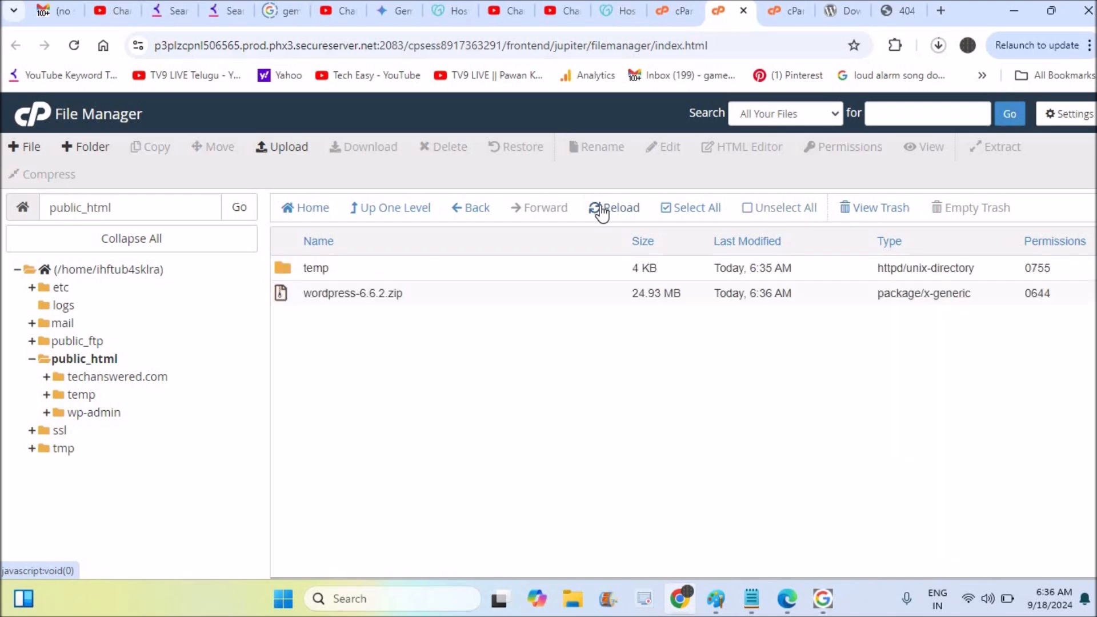
Step: Extract wordpress-6.6.2.zip into /public_html and dismiss the extraction results
click(422, 296)
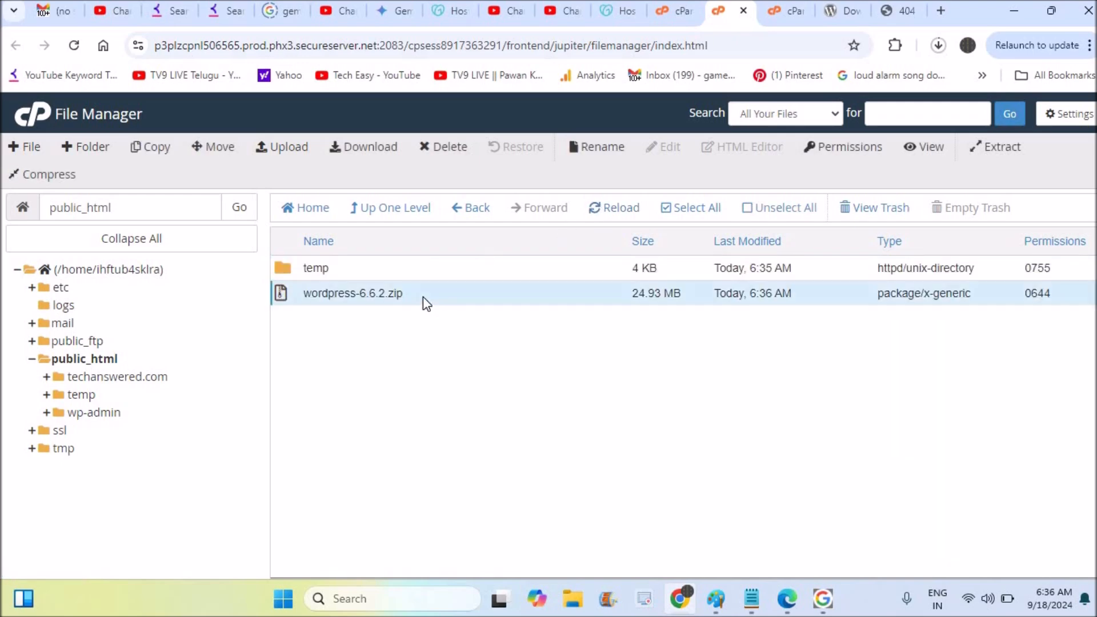
right_click(423, 297)
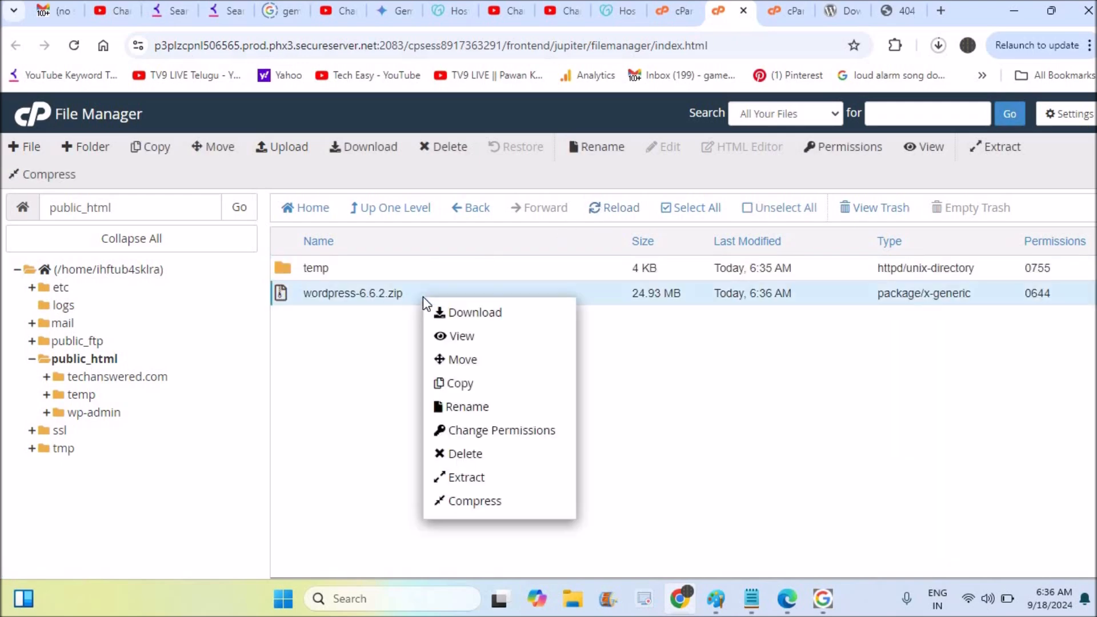
click(457, 477)
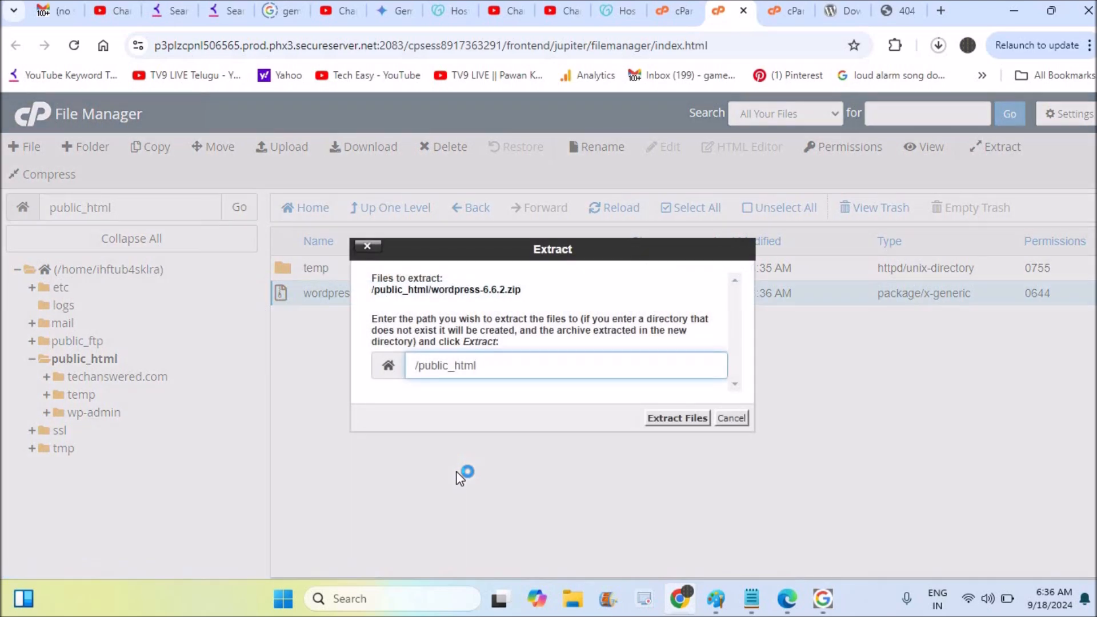
click(679, 417)
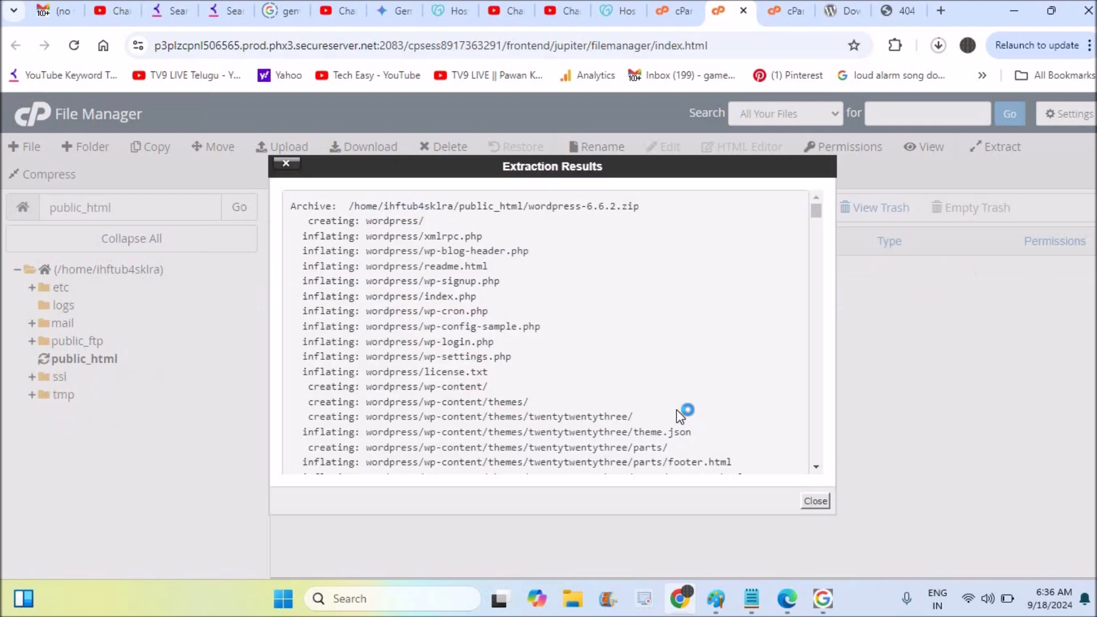
click(814, 501)
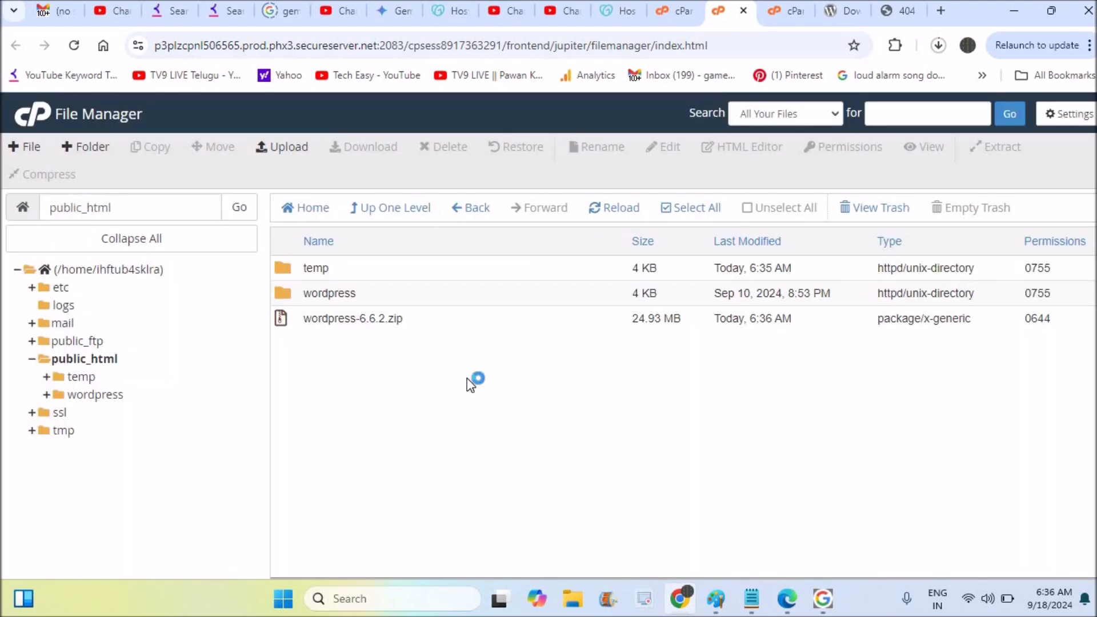
Step: In the extracted wordpress folder, rename wp-config-sample.php as wp-config.php
double_click(397, 293)
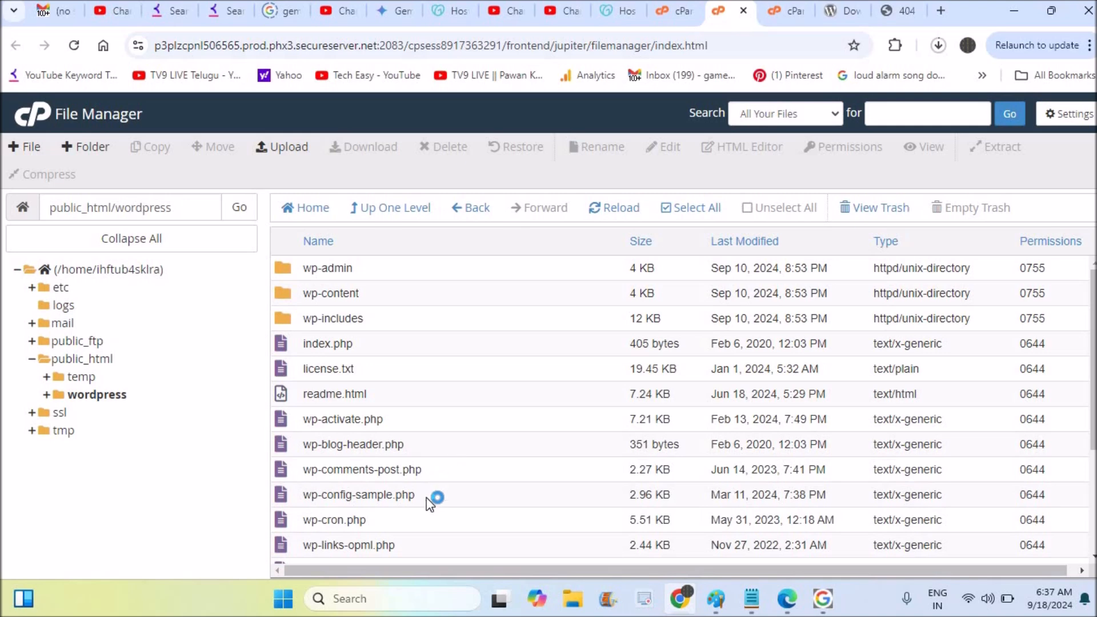
click(1092, 485)
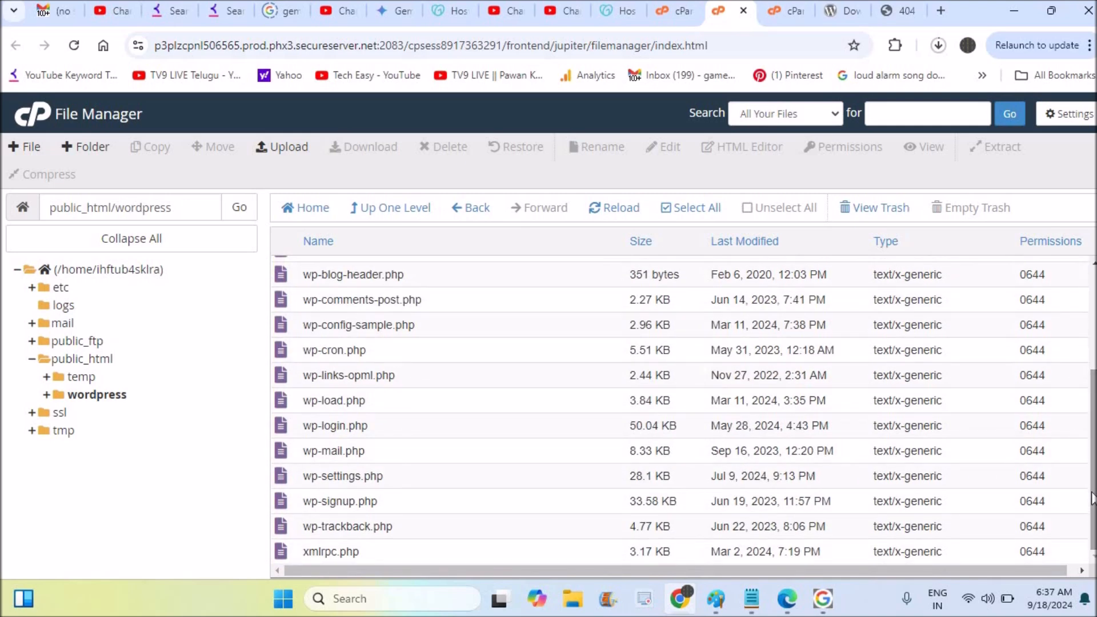
drag(1093, 491, 1094, 385)
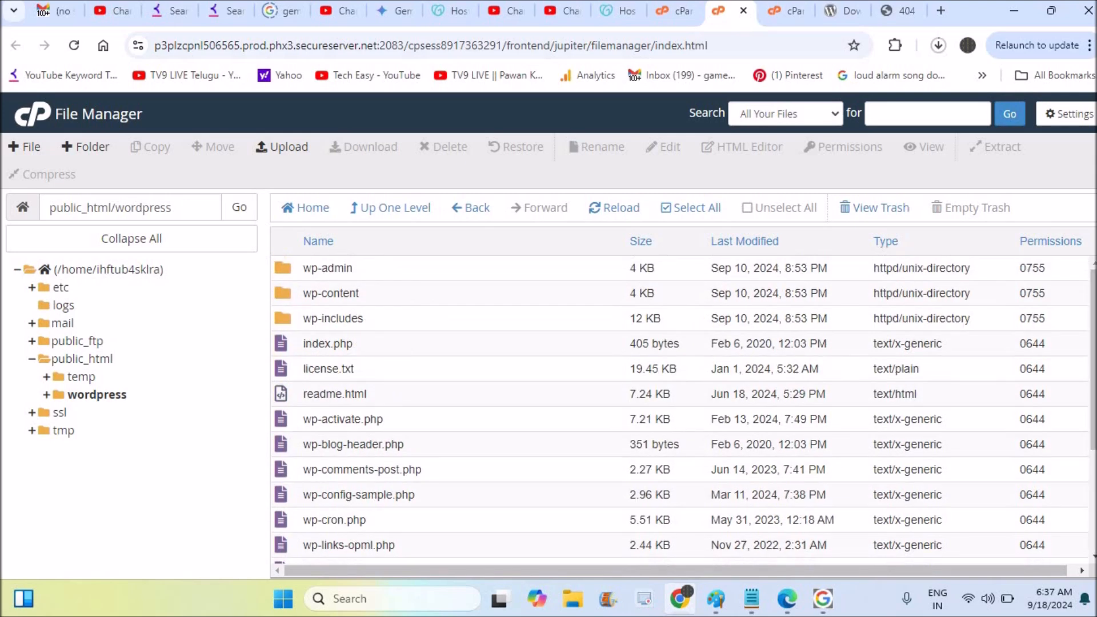
click(351, 494)
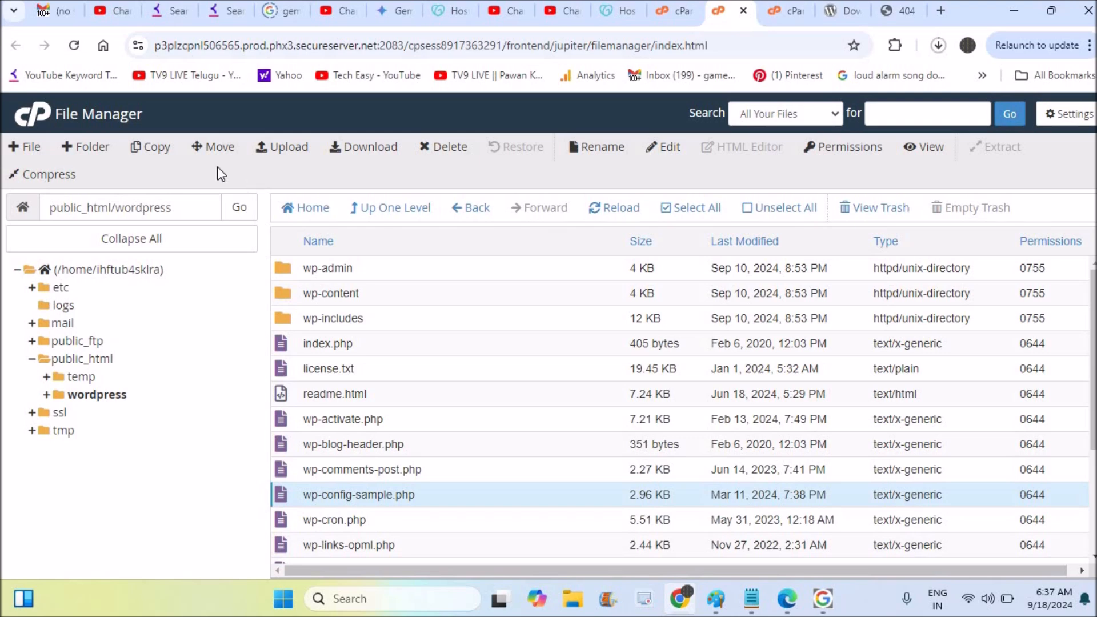
click(580, 150)
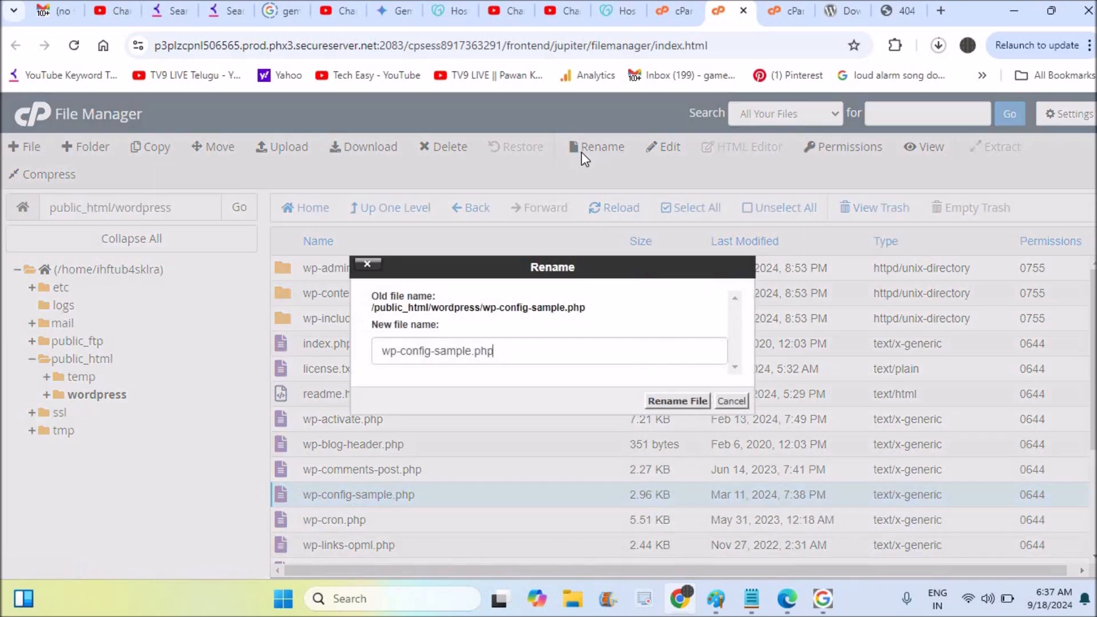
click(471, 351)
key(BackSpace)
key(BackSpace)
key(BackSpace)
key(BackSpace)
key(BackSpace)
key(BackSpace)
key(BackSpace)
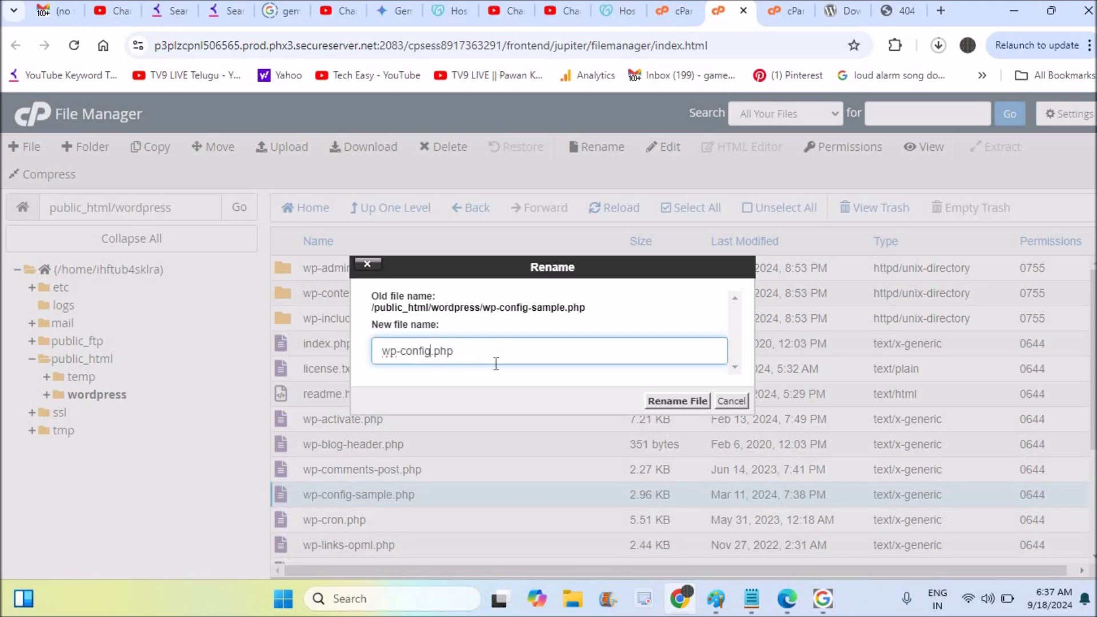
click(674, 400)
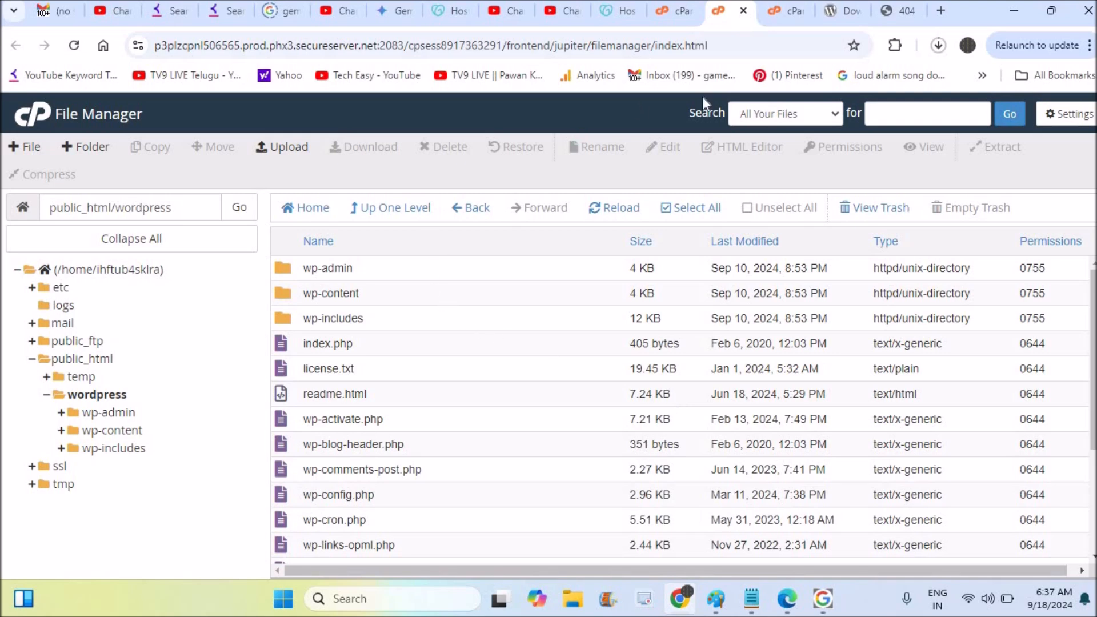
Step: Open MySQL Databases from the cPanel tools and examine the current database, its privileged user and the user-to-database assignment
click(673, 3)
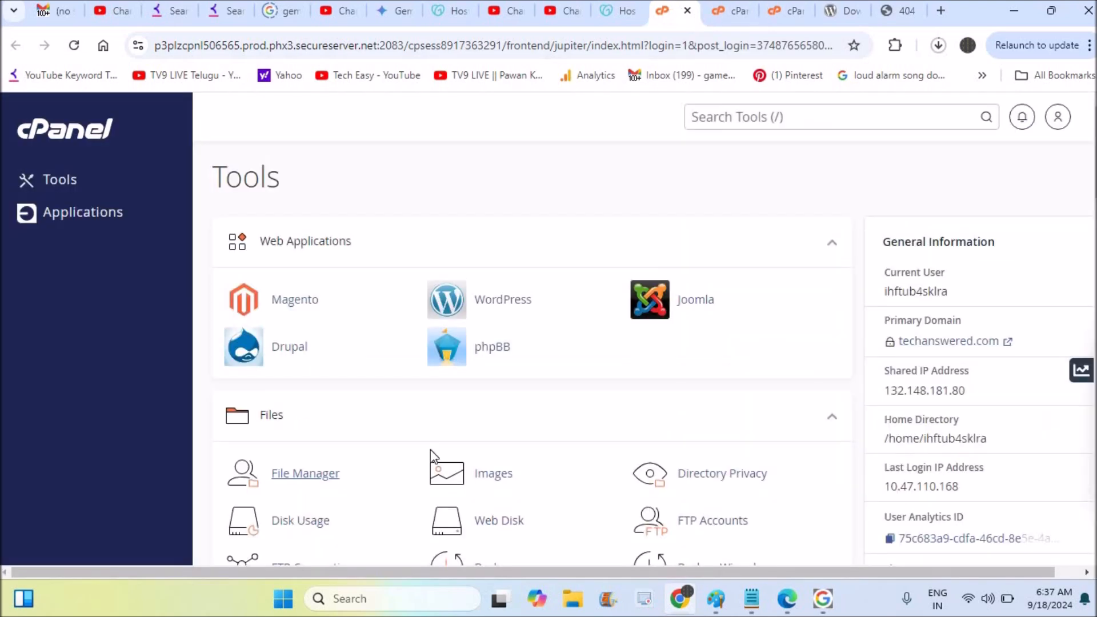
scroll(556, 381, down, 7)
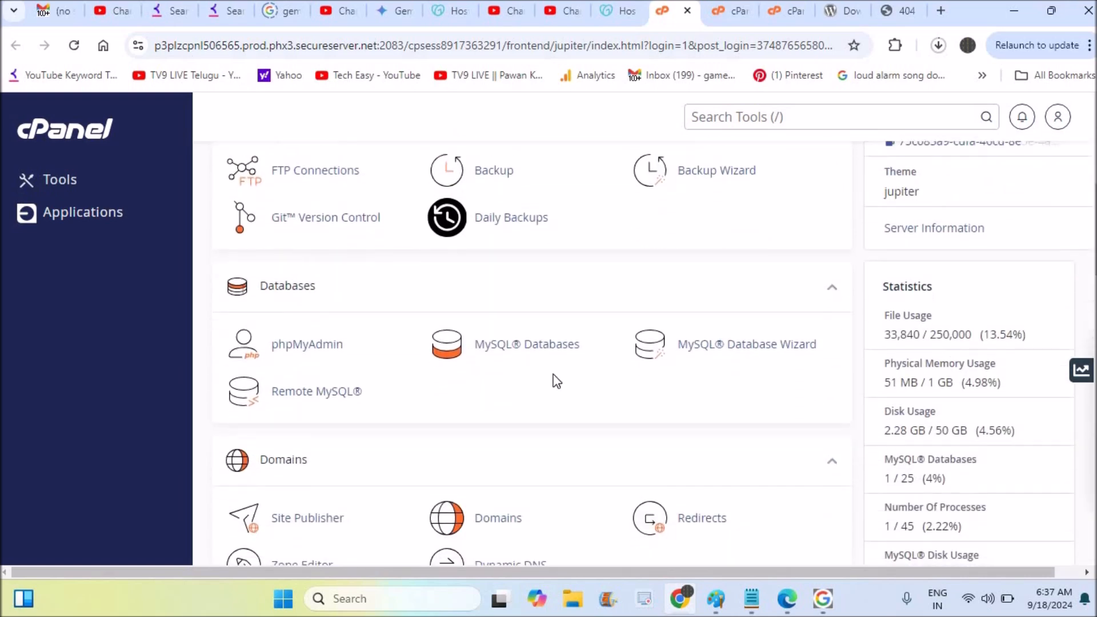
click(536, 344)
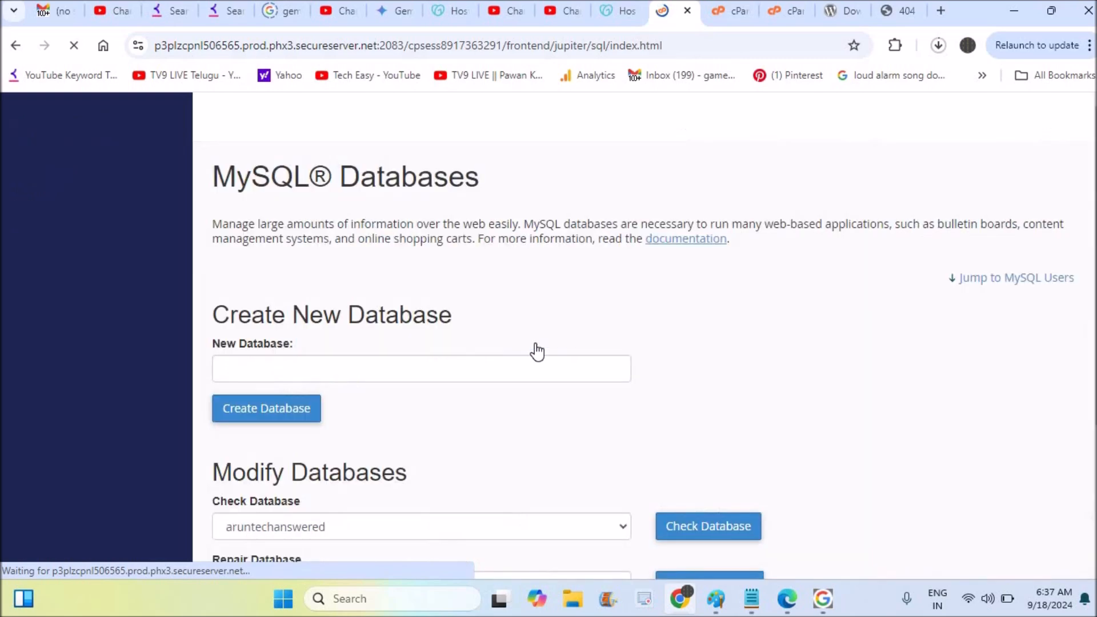
scroll(644, 360, down, 4)
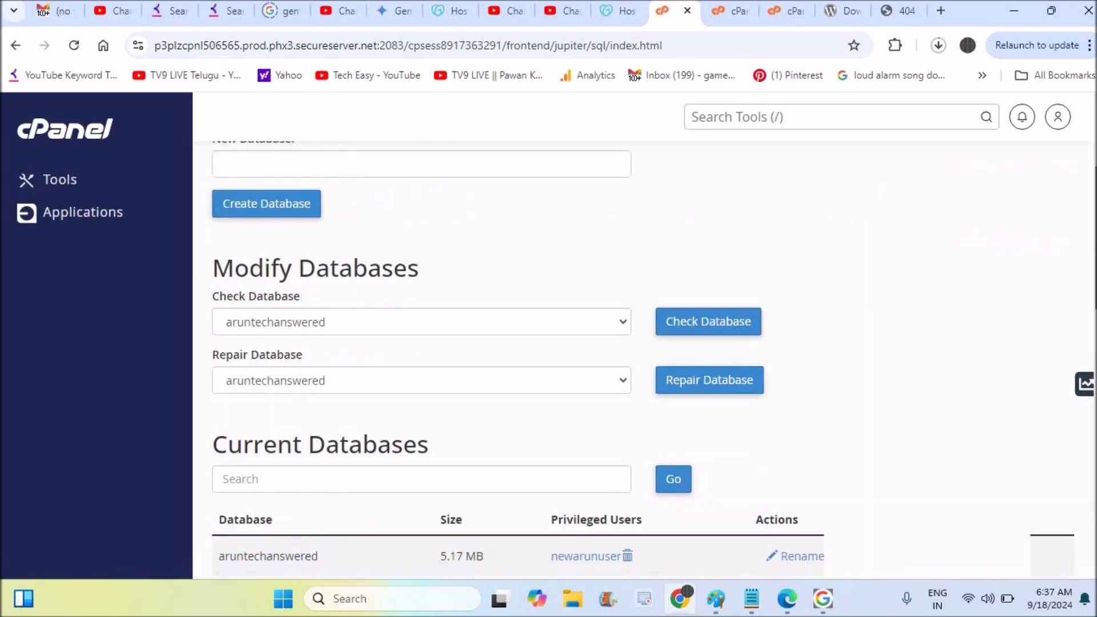
scroll(653, 360, down, 2)
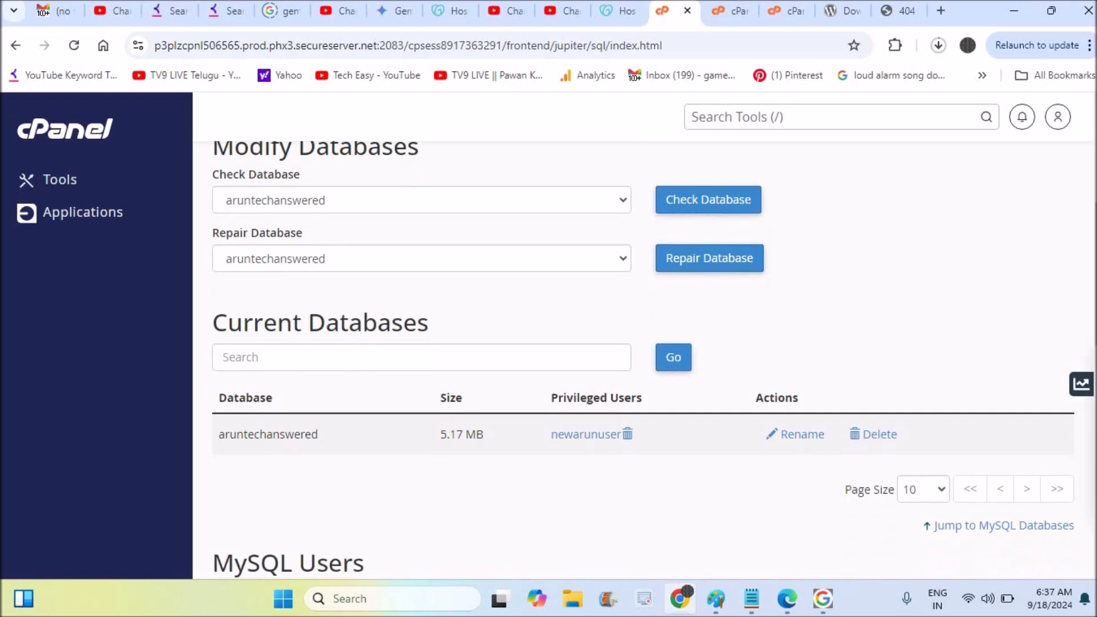
scroll(644, 360, down, 7)
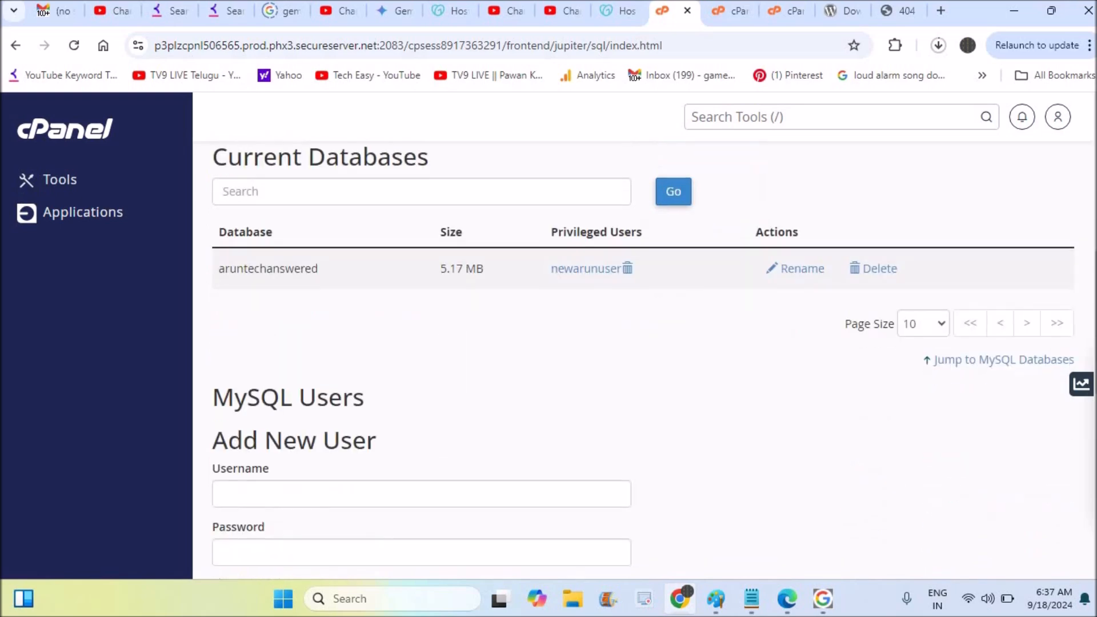
scroll(499, 363, down, 1)
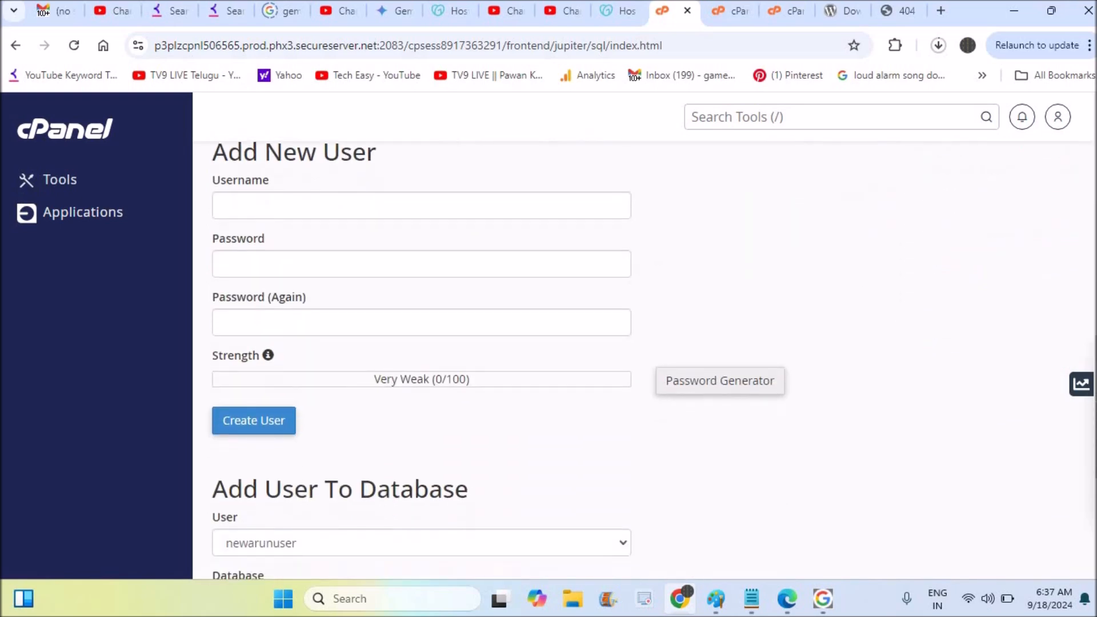
scroll(645, 360, down, 5)
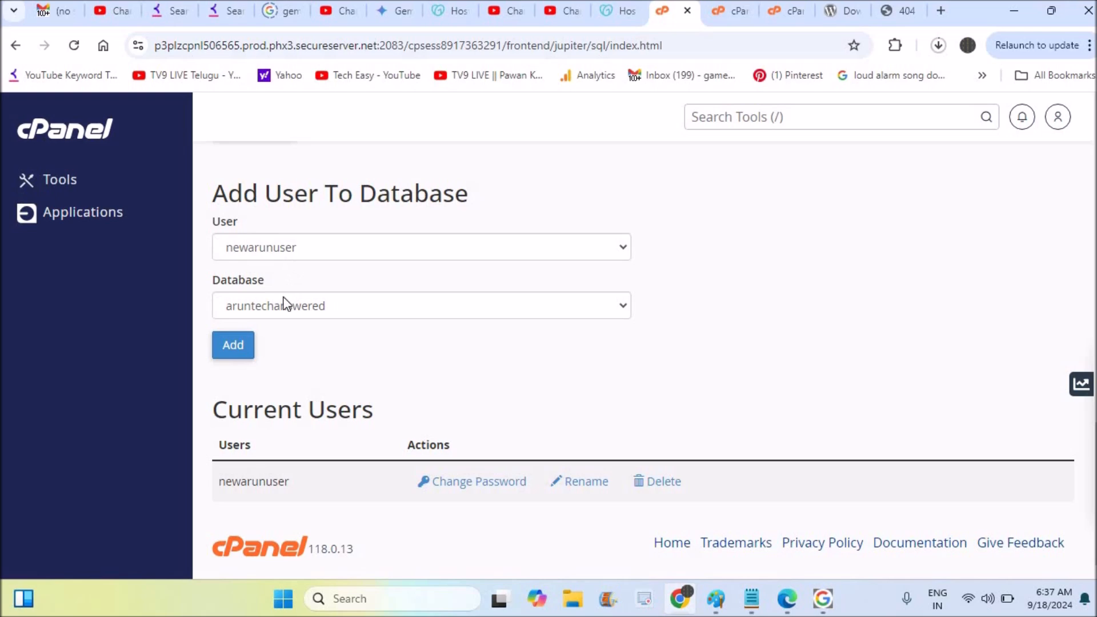
click(337, 308)
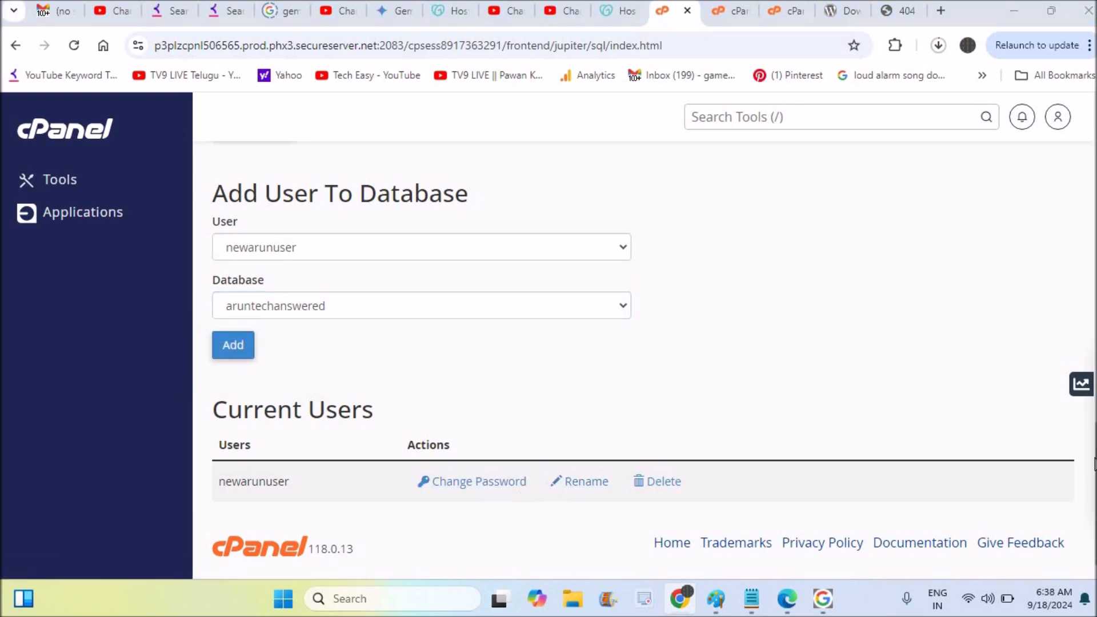
Step: Return to the wordpress folder in File Manager and open wp-config.php for editing
click(733, 10)
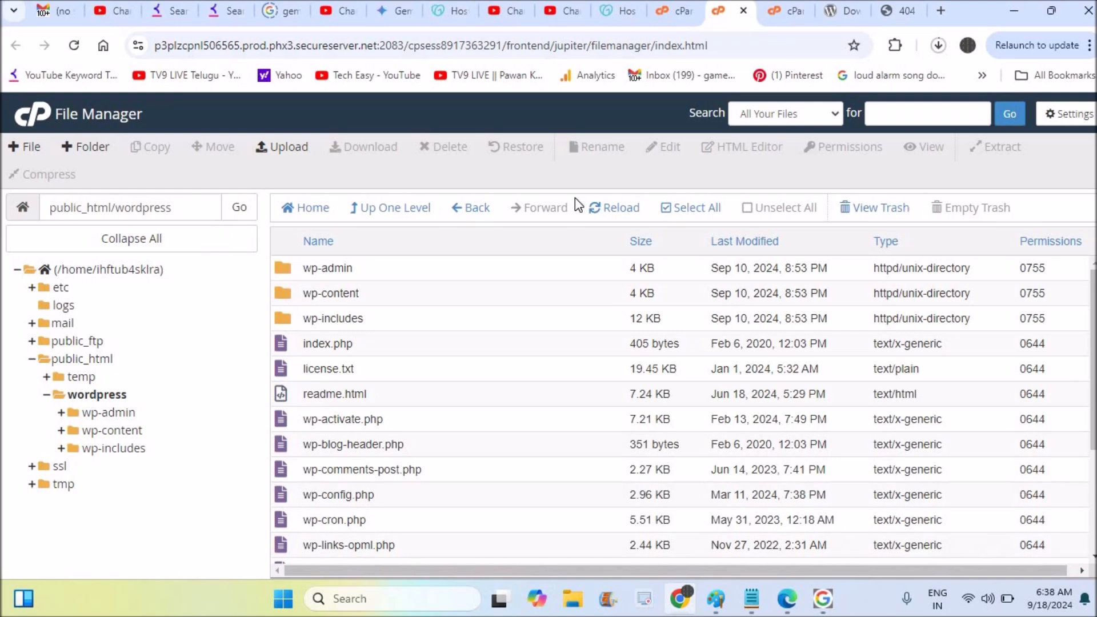
click(335, 495)
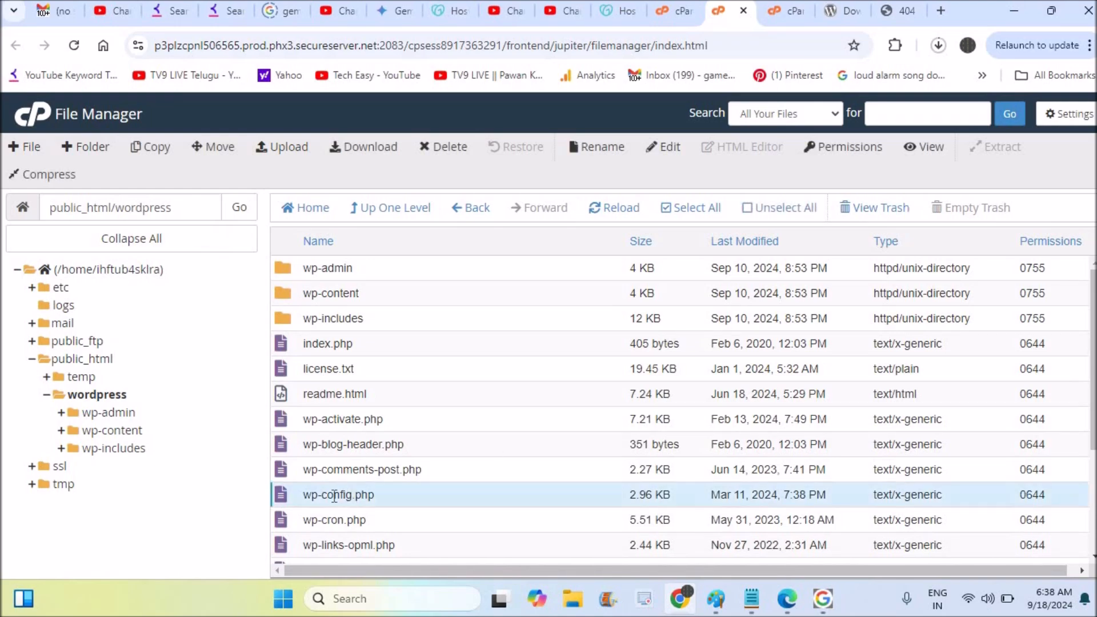
click(657, 147)
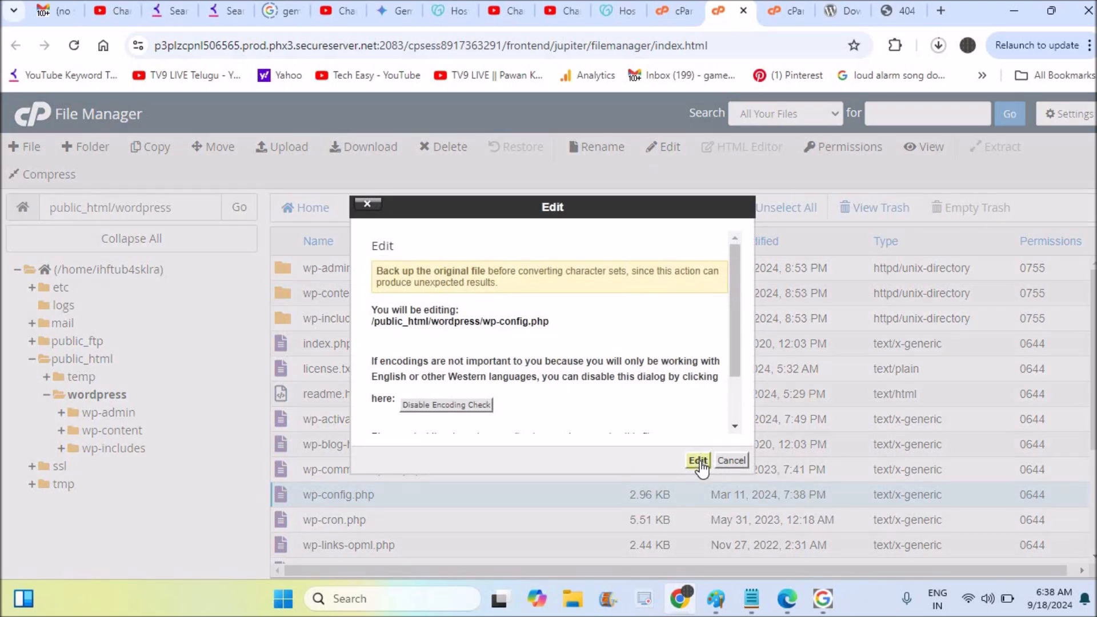
click(698, 460)
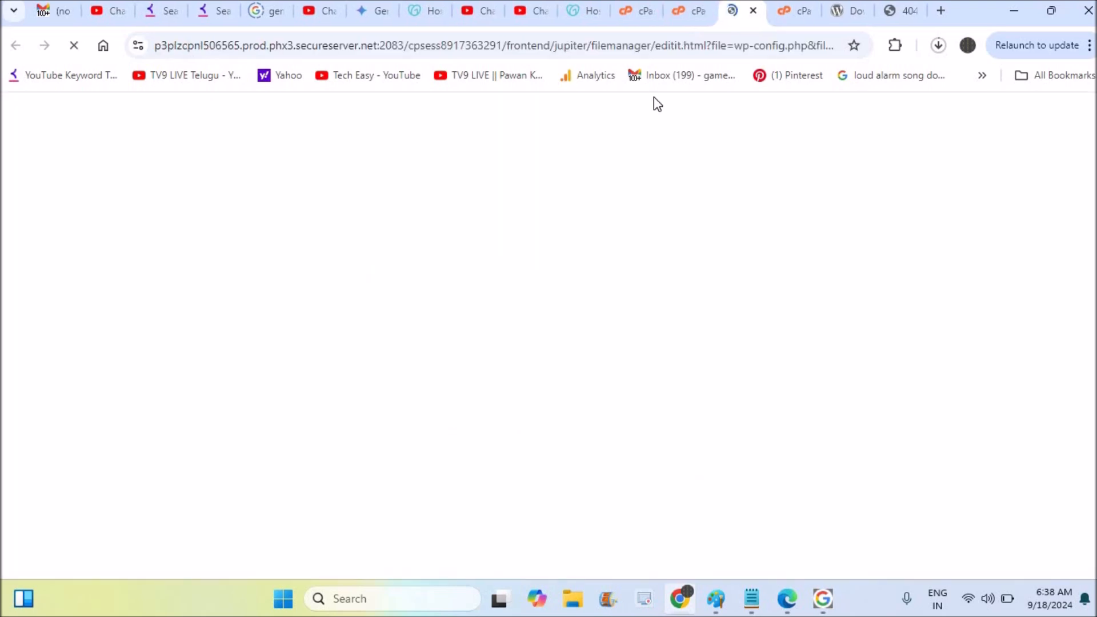
Step: Copy the database name aruntechanswered from MySQL Databases and set it as the DB_NAME value in wp-config.php
click(638, 11)
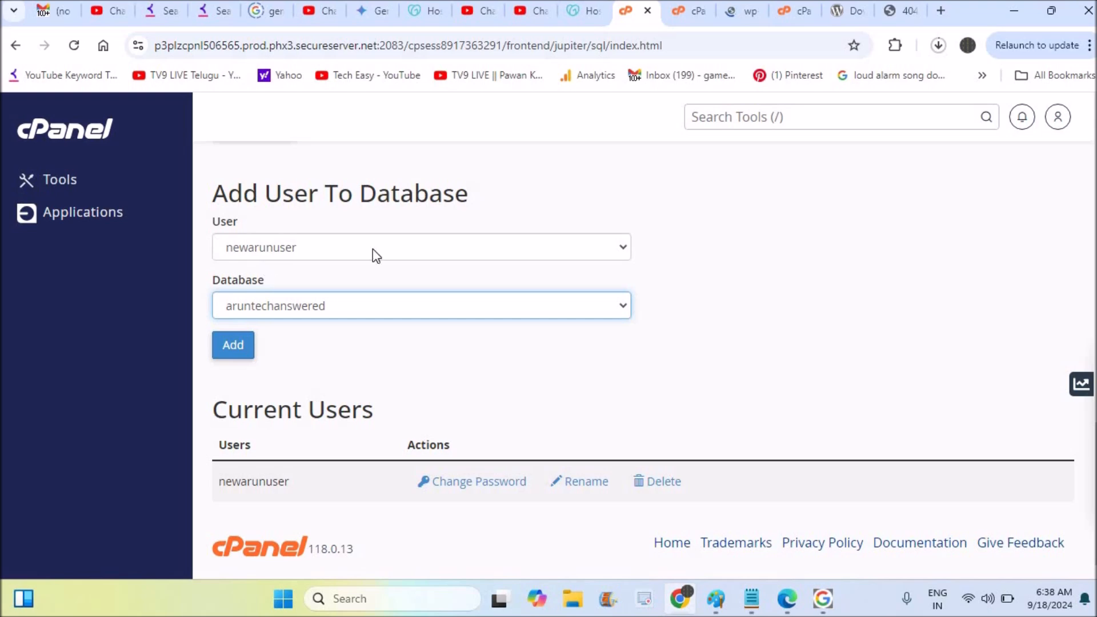
drag(297, 486, 212, 484)
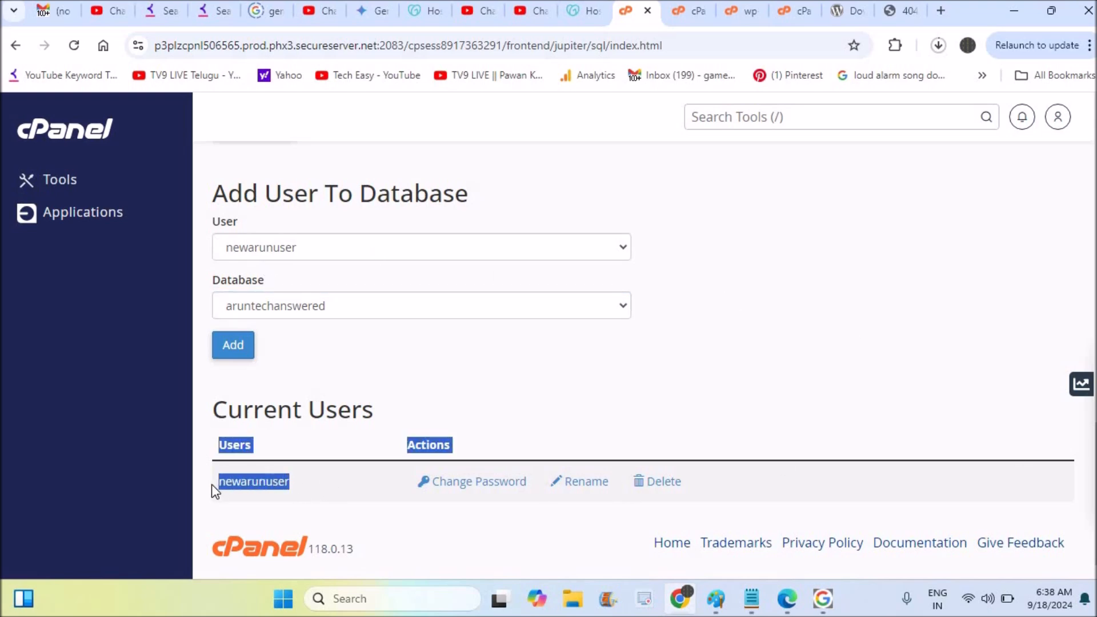
scroll(643, 360, up, 10)
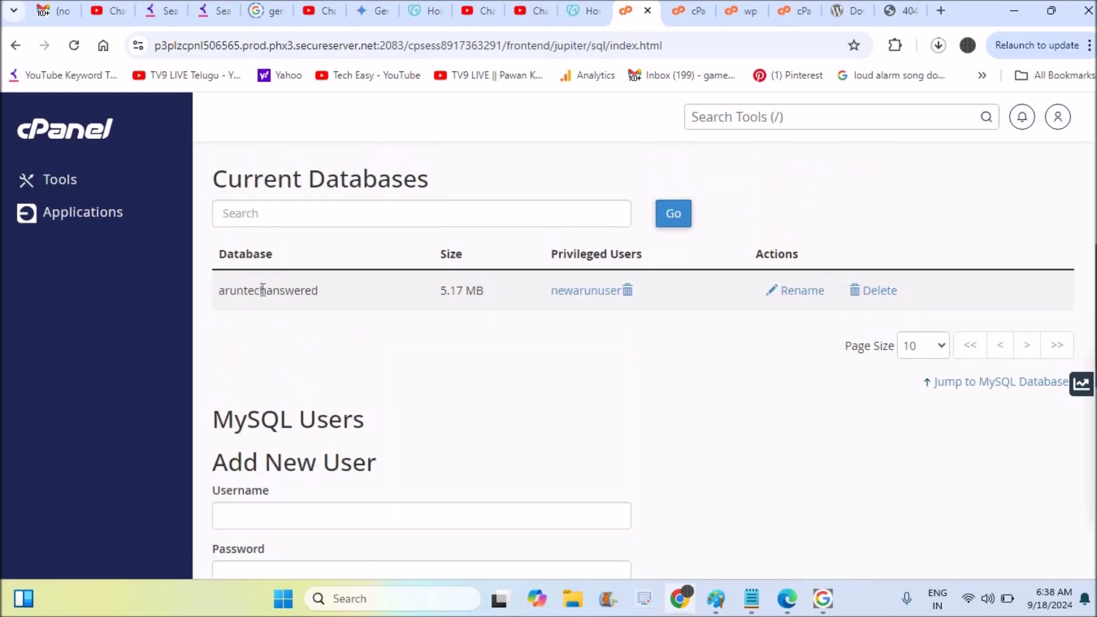
double_click(262, 290)
key(ctrl+c)
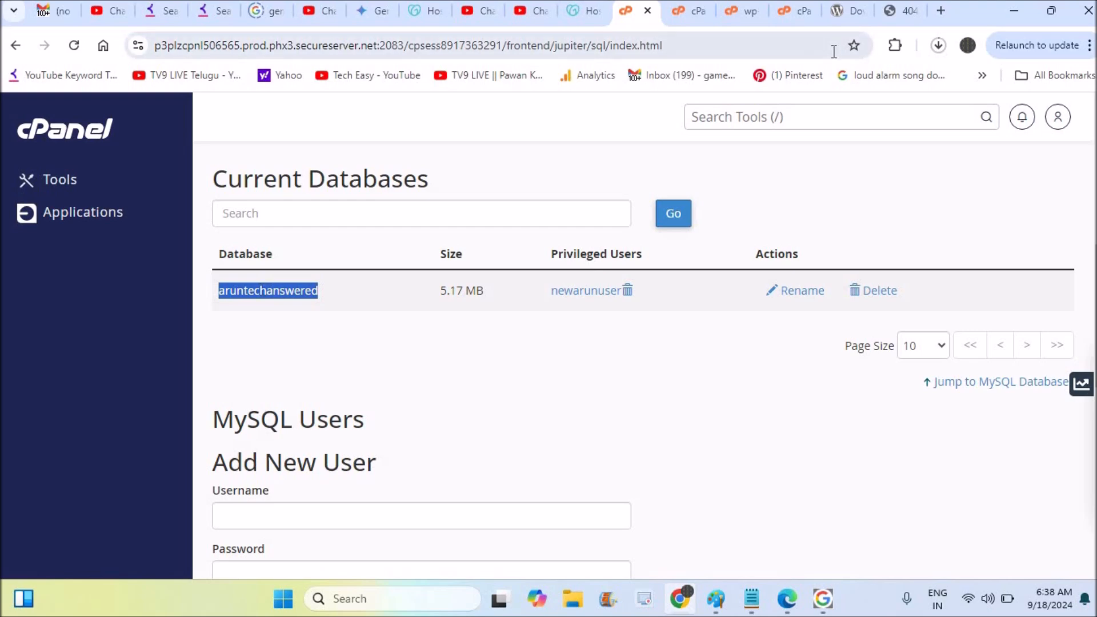
click(736, 7)
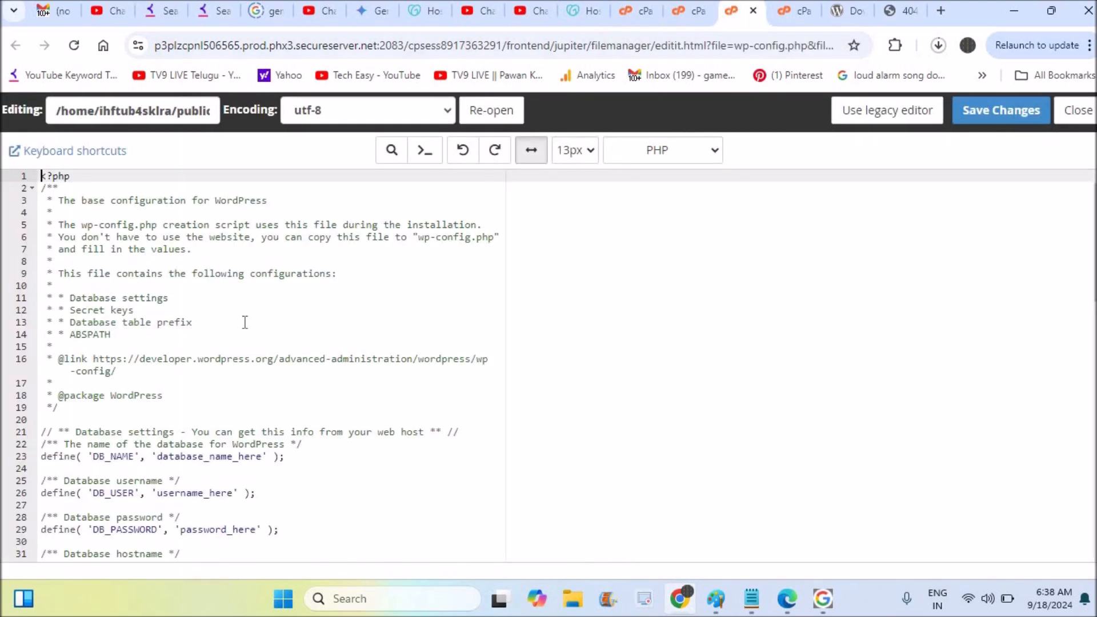
double_click(205, 460)
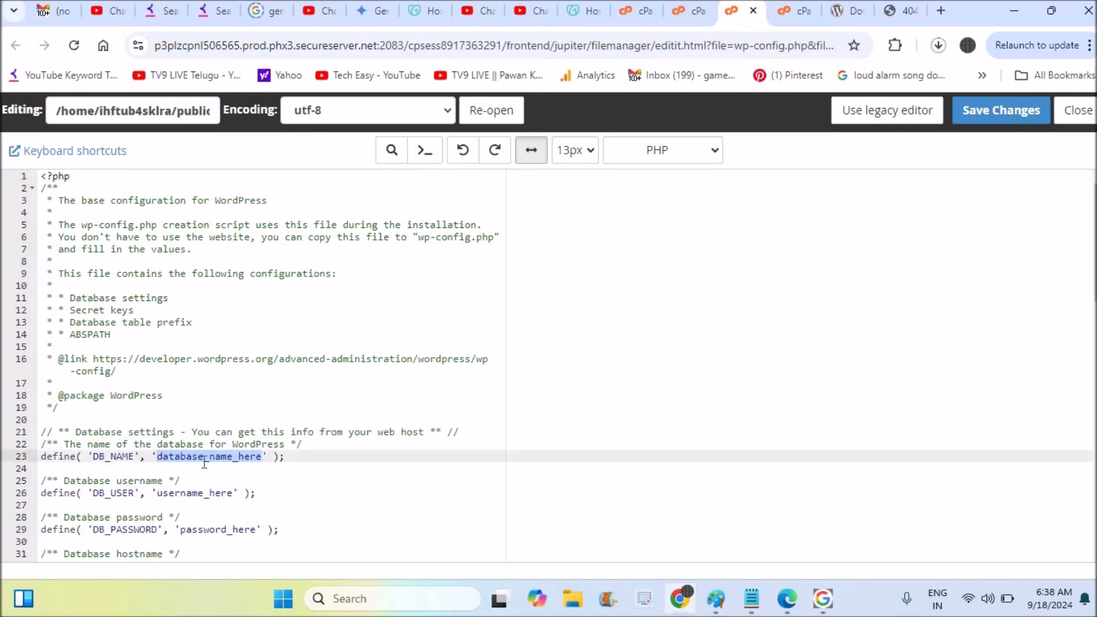
key(ctrl+v)
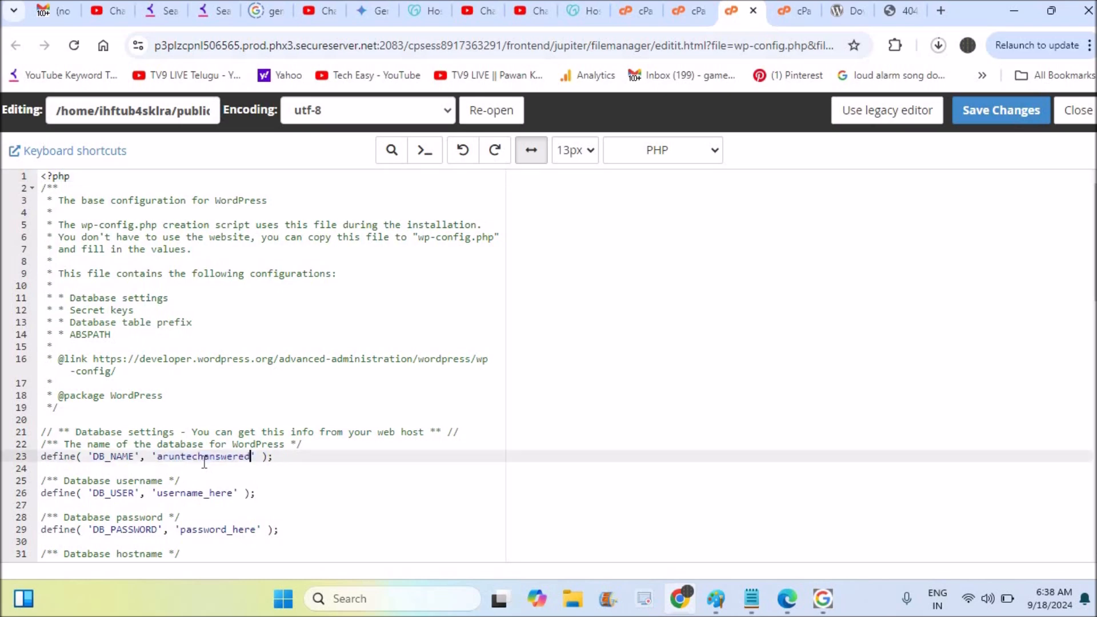
click(640, 7)
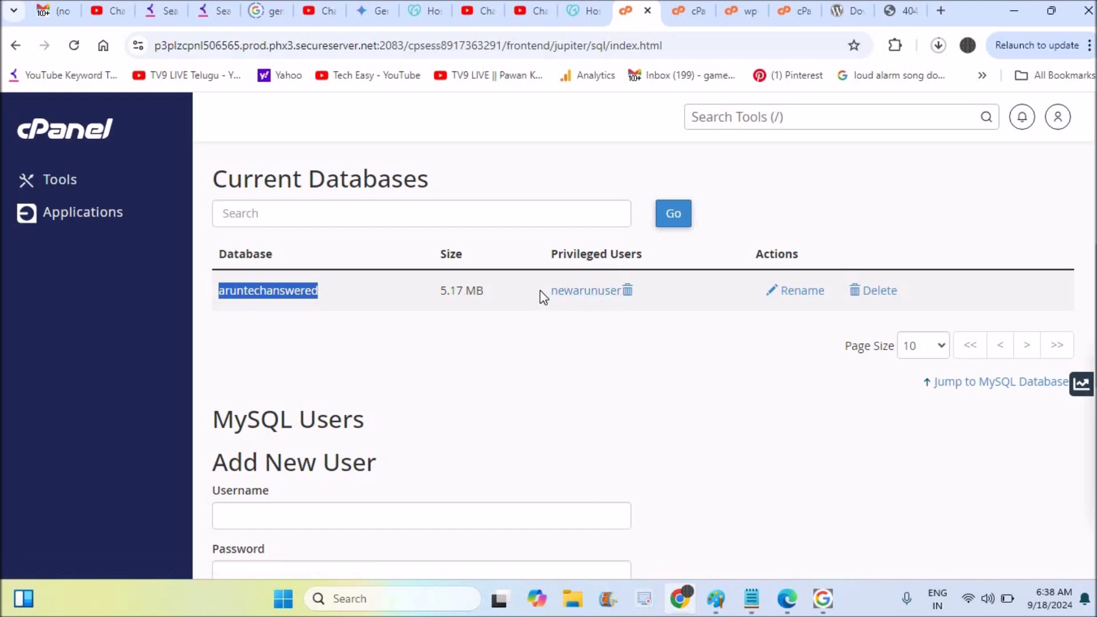
drag(550, 290, 621, 298)
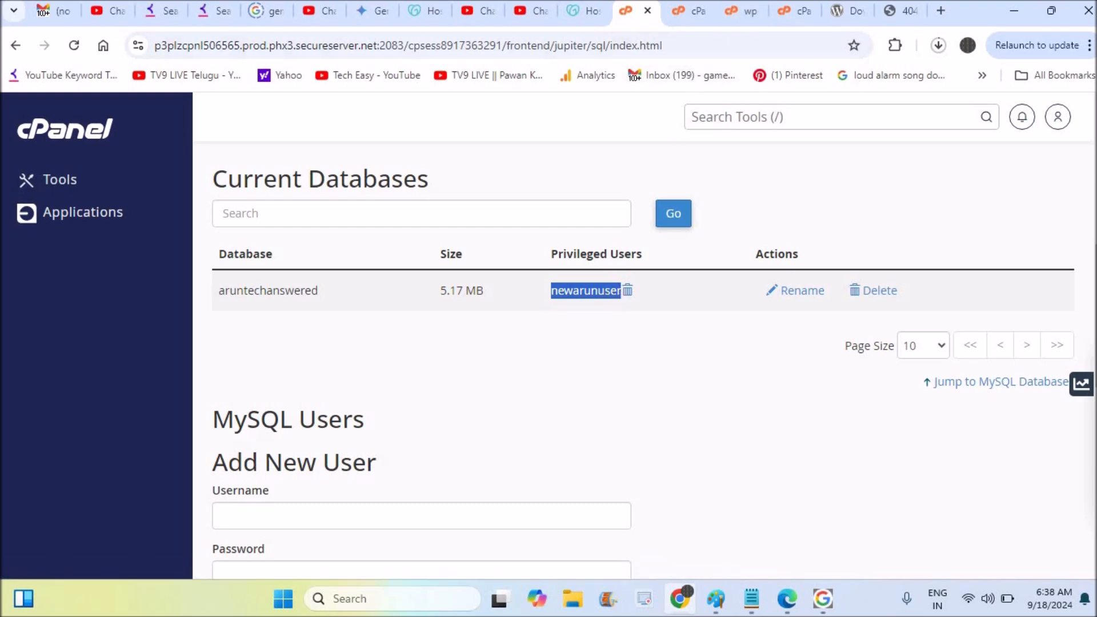
click(685, 13)
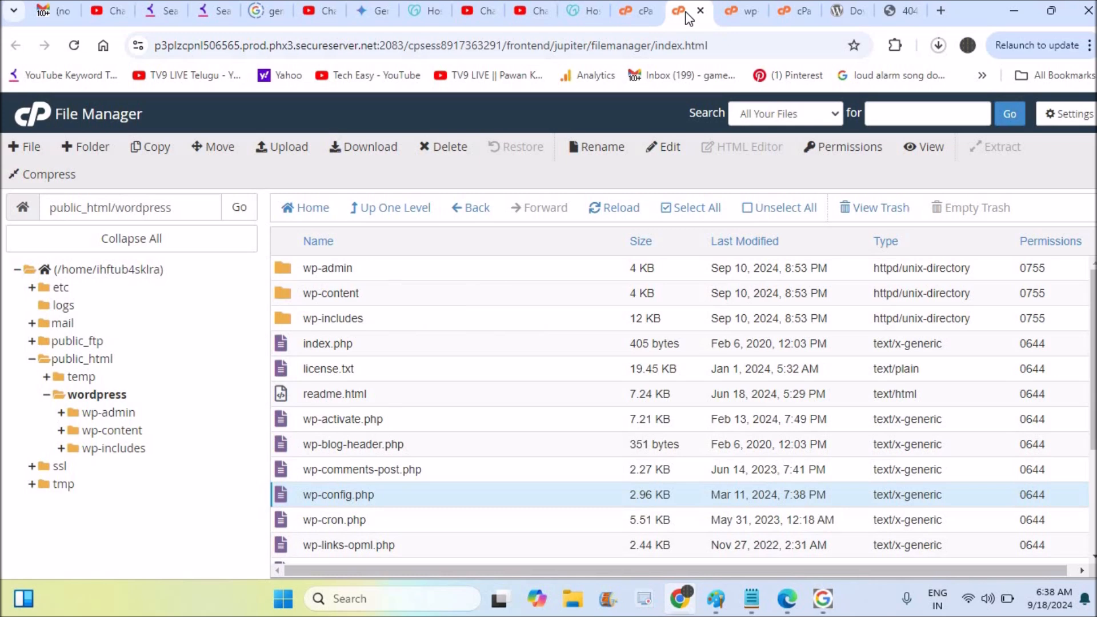
click(745, 12)
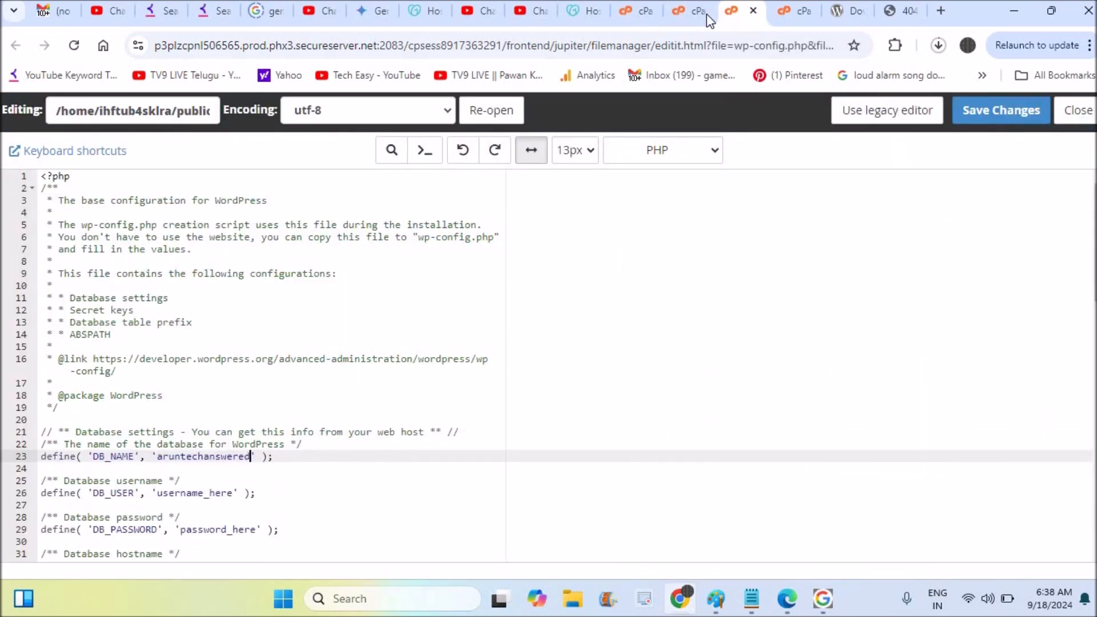
Step: In MySQL Databases, create a new database named new_db_here and return to the database overview
click(636, 18)
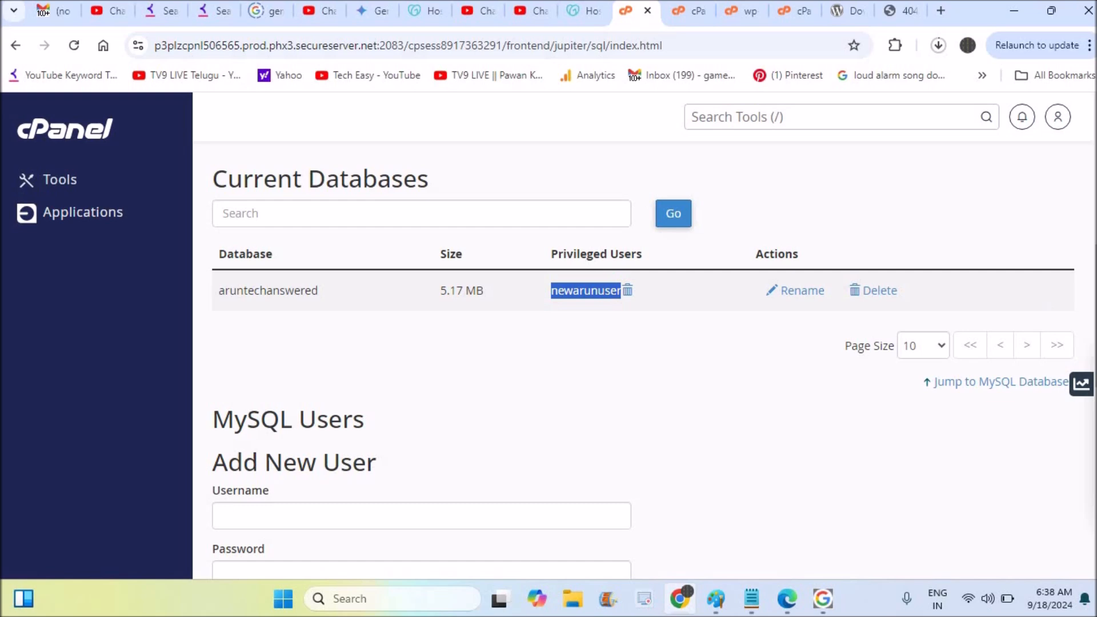
scroll(654, 352, up, 10)
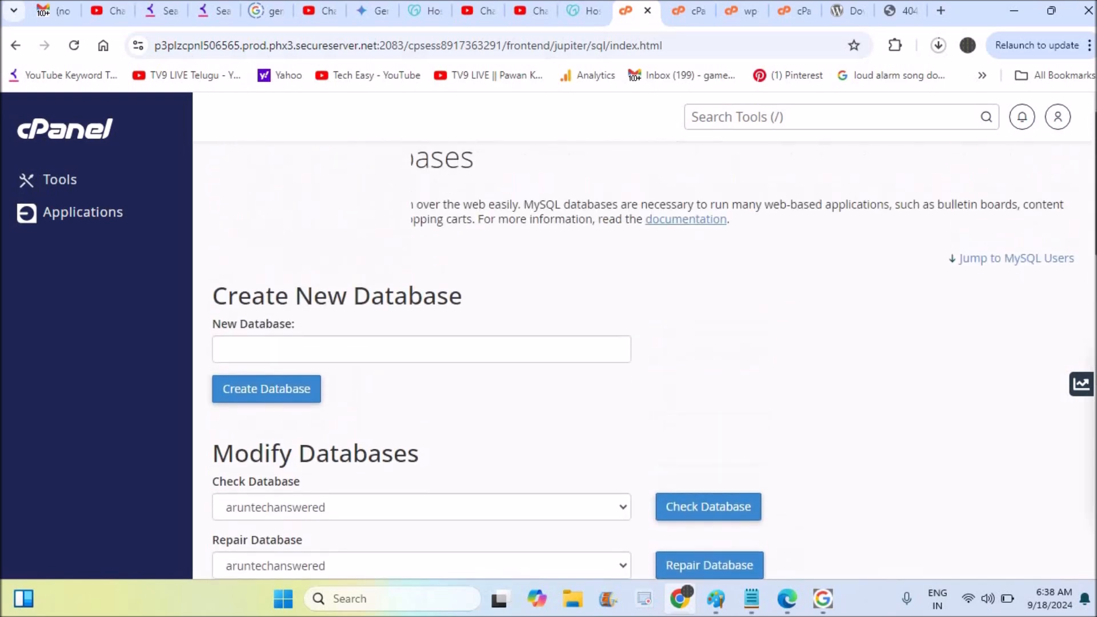
click(353, 380)
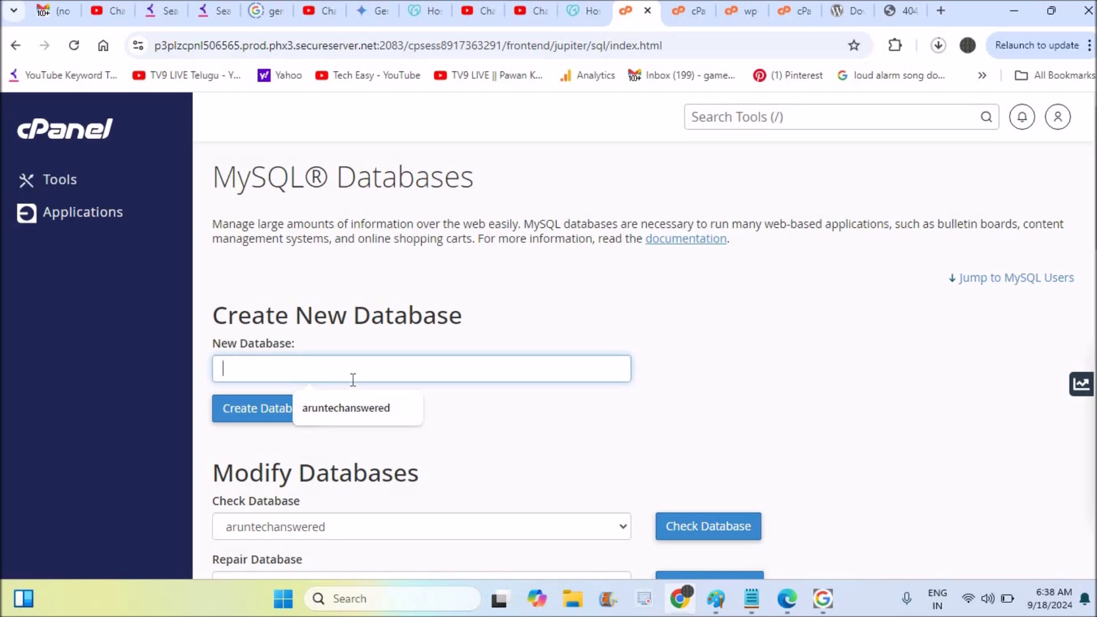
text(new)
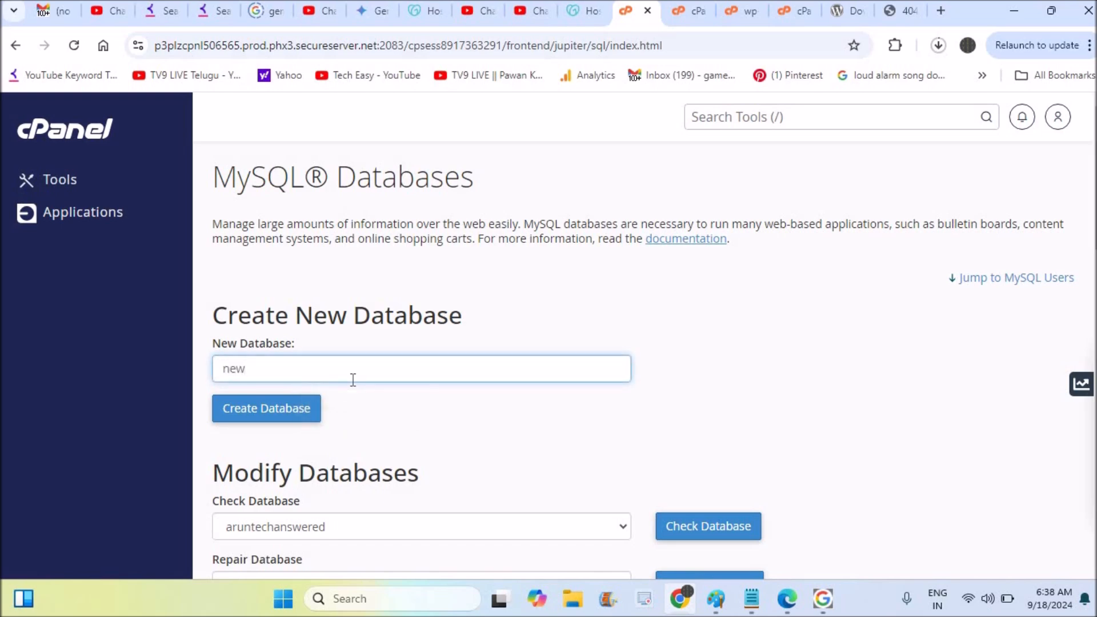
text(_db_here)
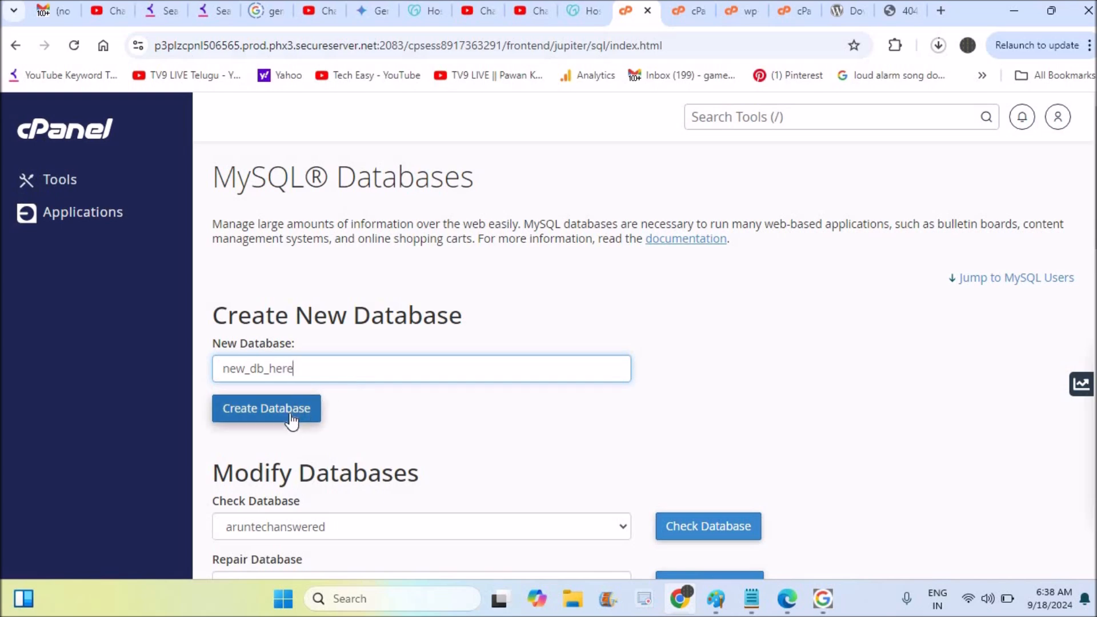
click(292, 421)
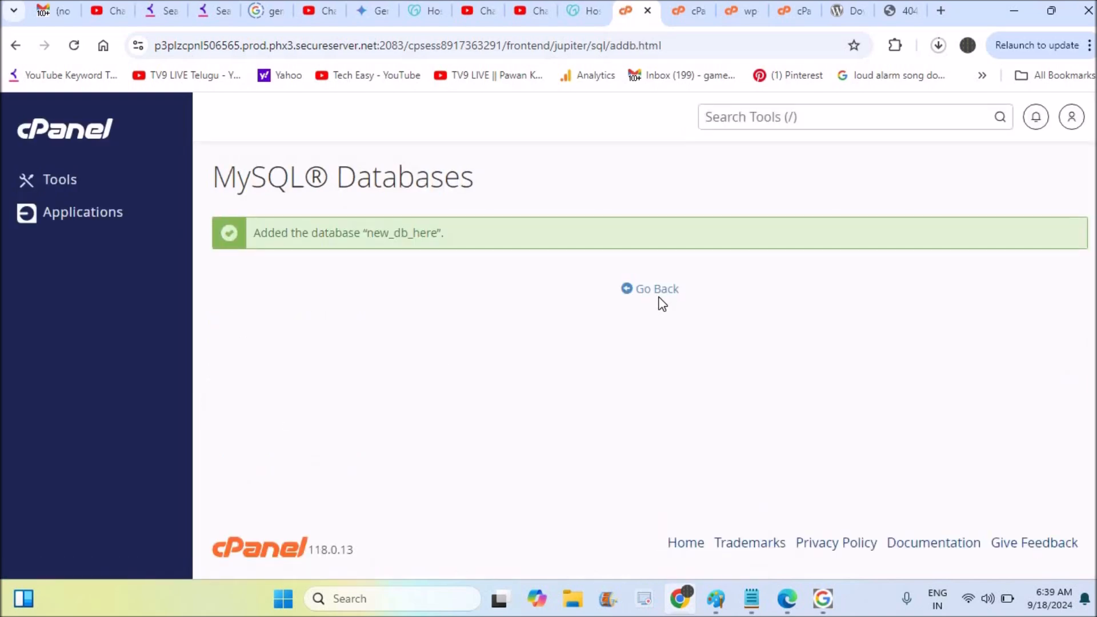
click(657, 290)
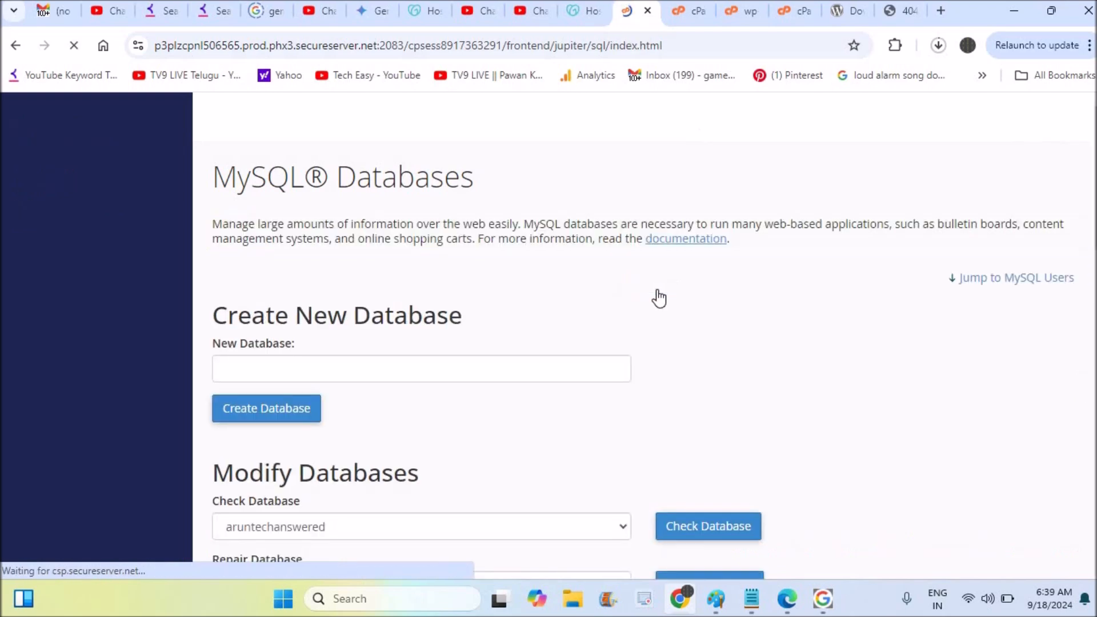
Step: Add a new MySQL user named new_user_here, fill in and repeat the user's password, and return to the database overview
scroll(651, 359, down, 3)
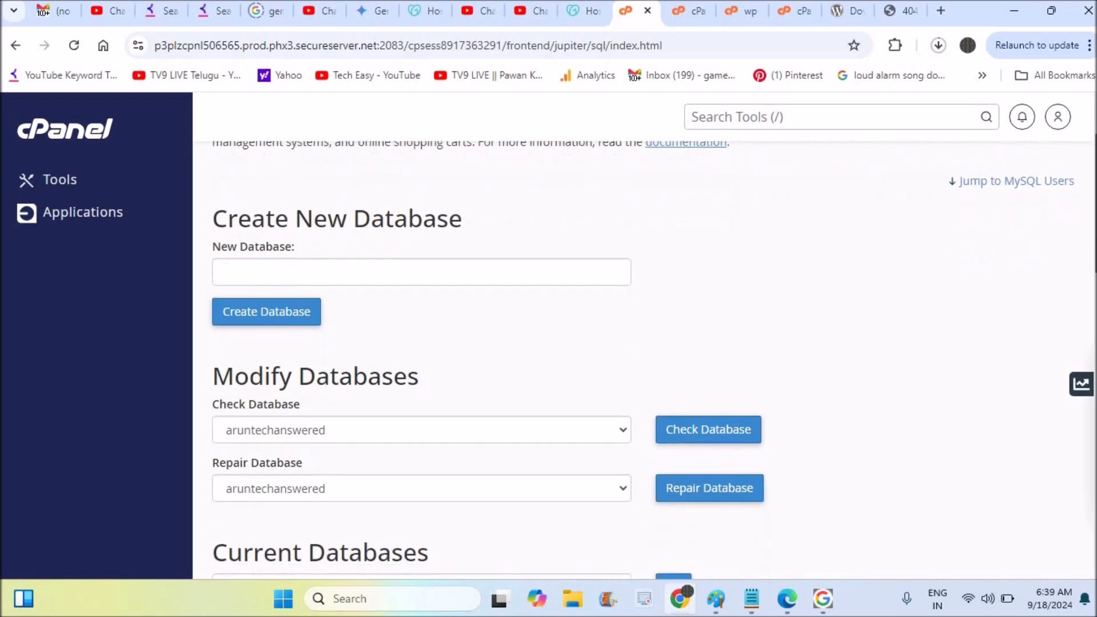
scroll(642, 362, down, 5)
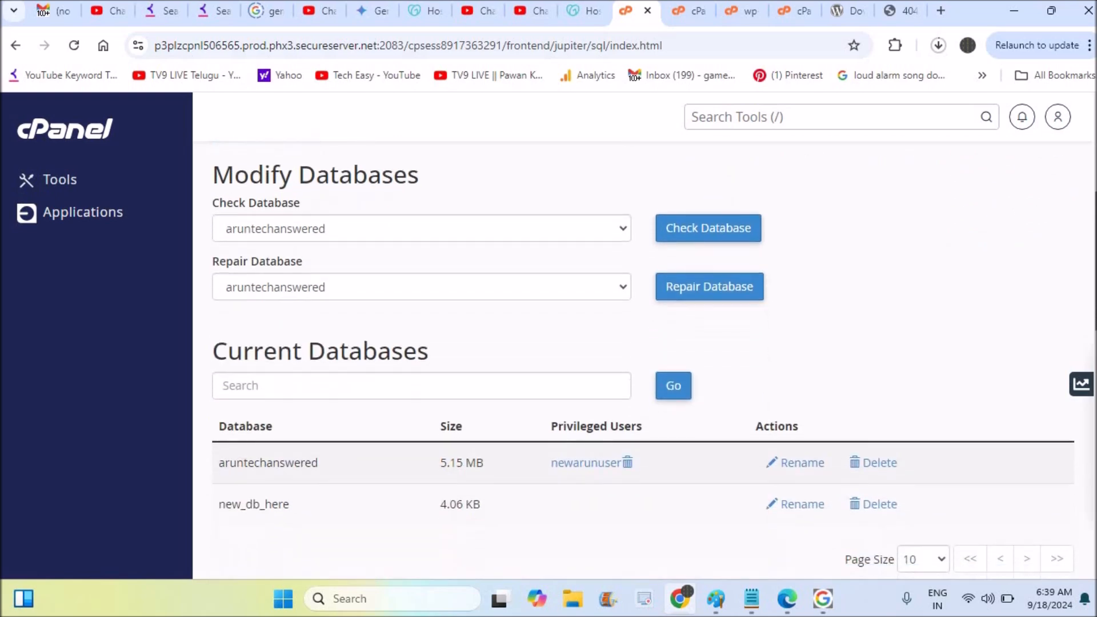
scroll(527, 330, down, 5)
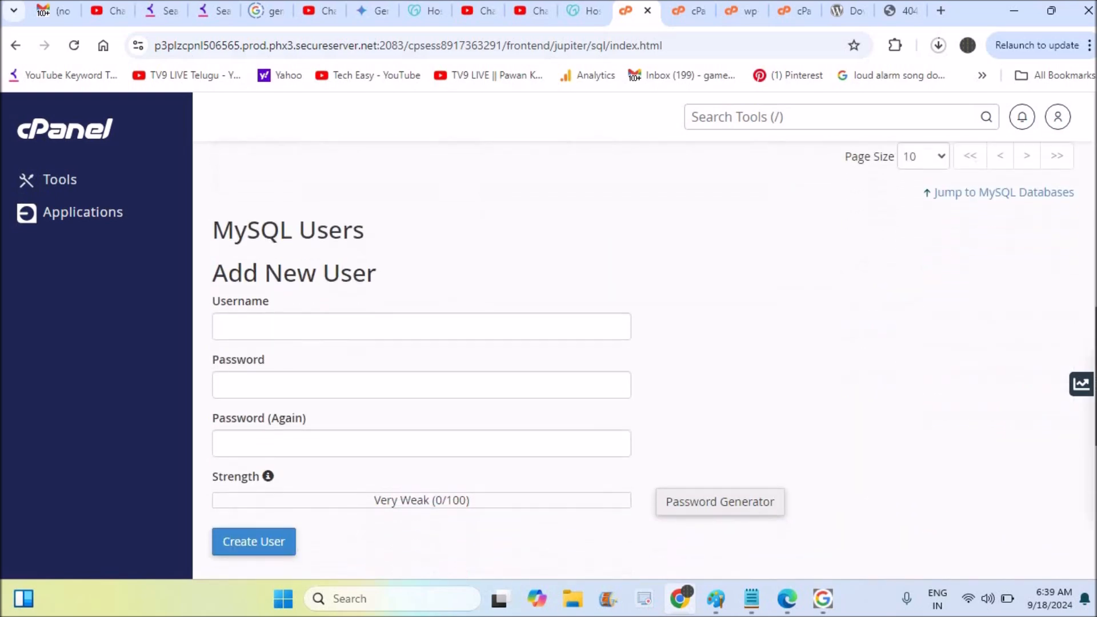
click(492, 288)
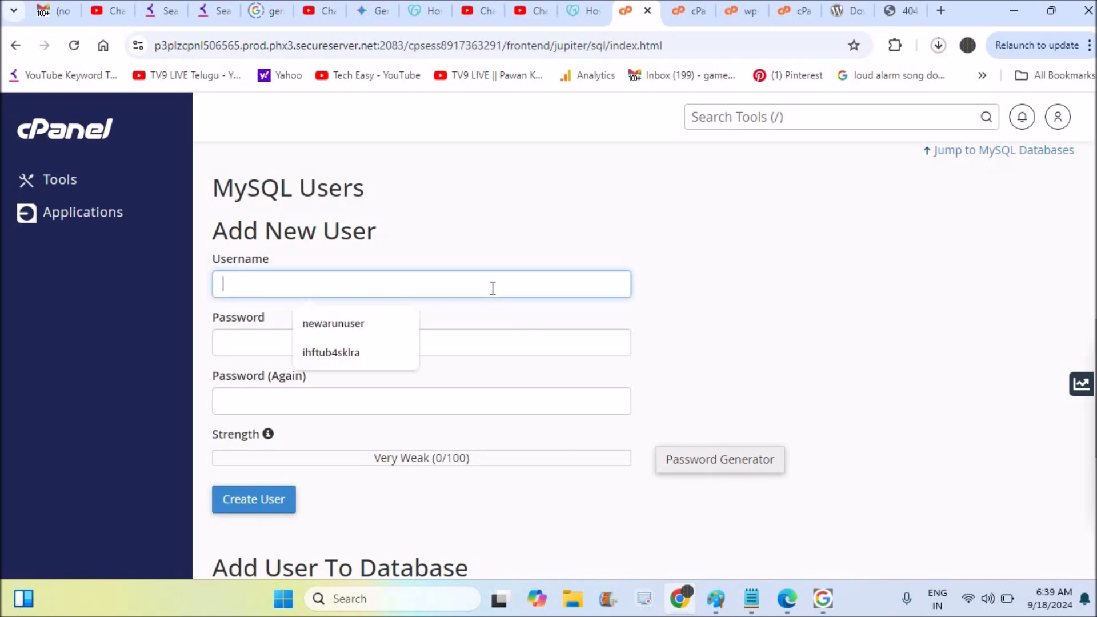
text(ne)
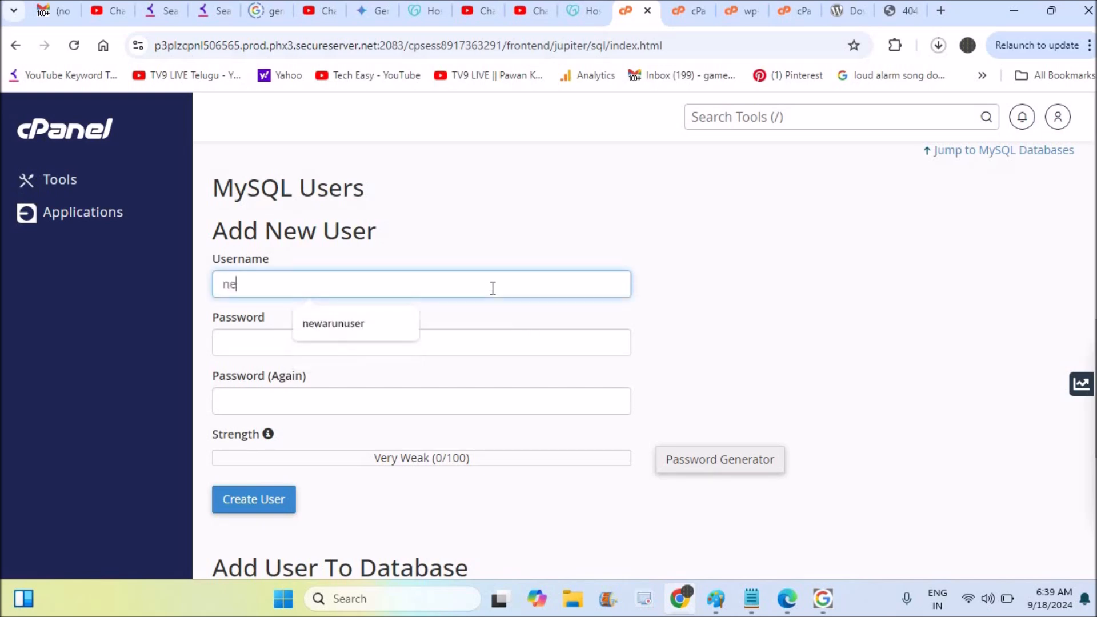
text(w_)
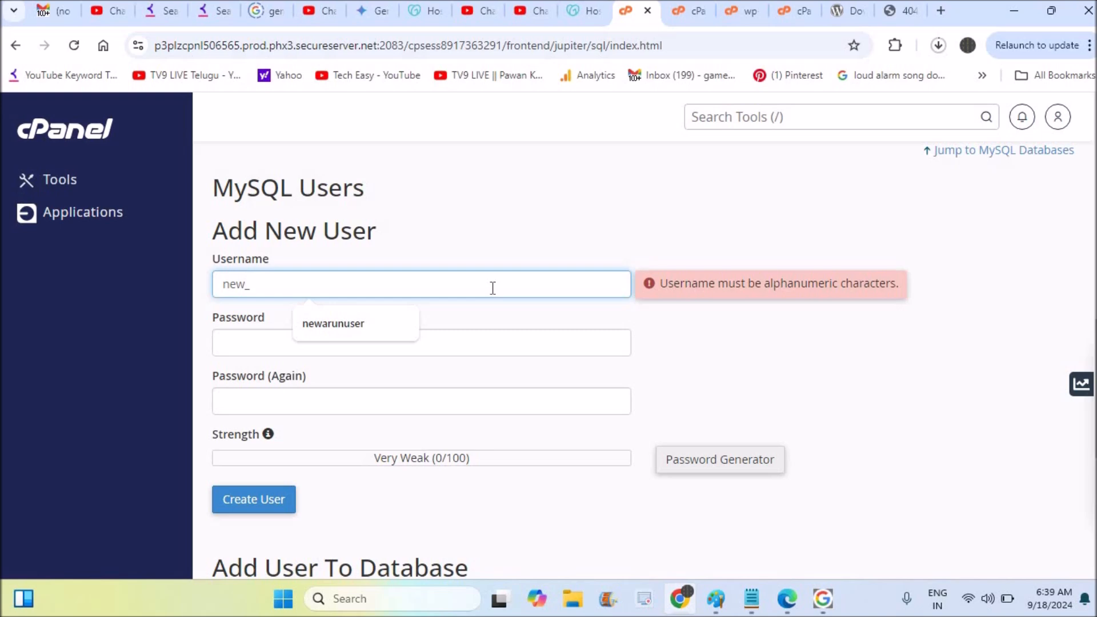
text(user_here)
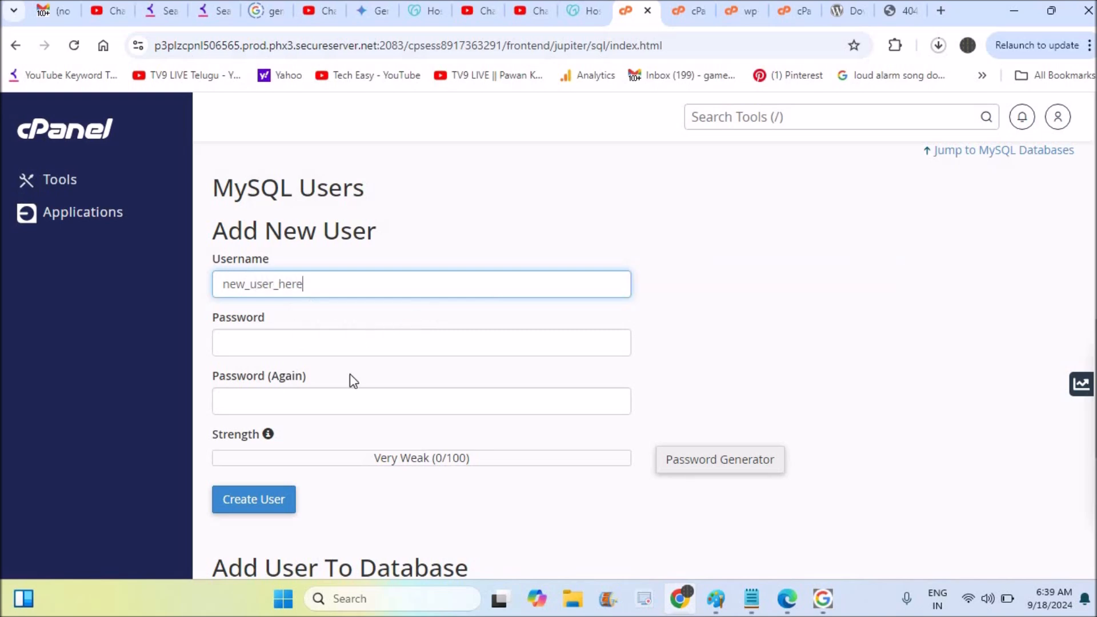
click(276, 505)
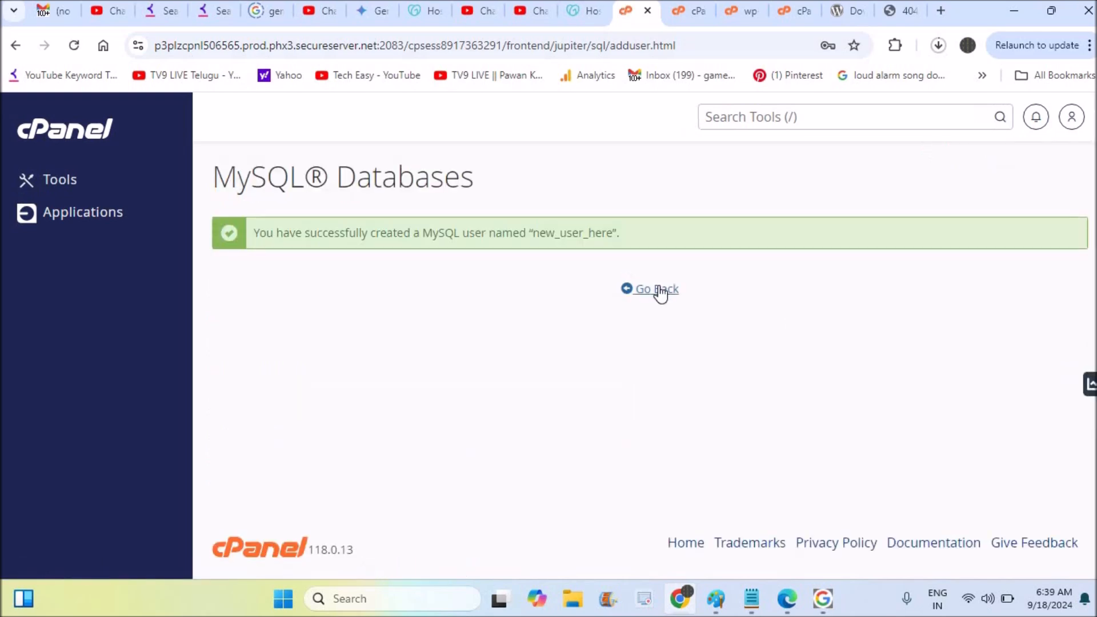
click(661, 290)
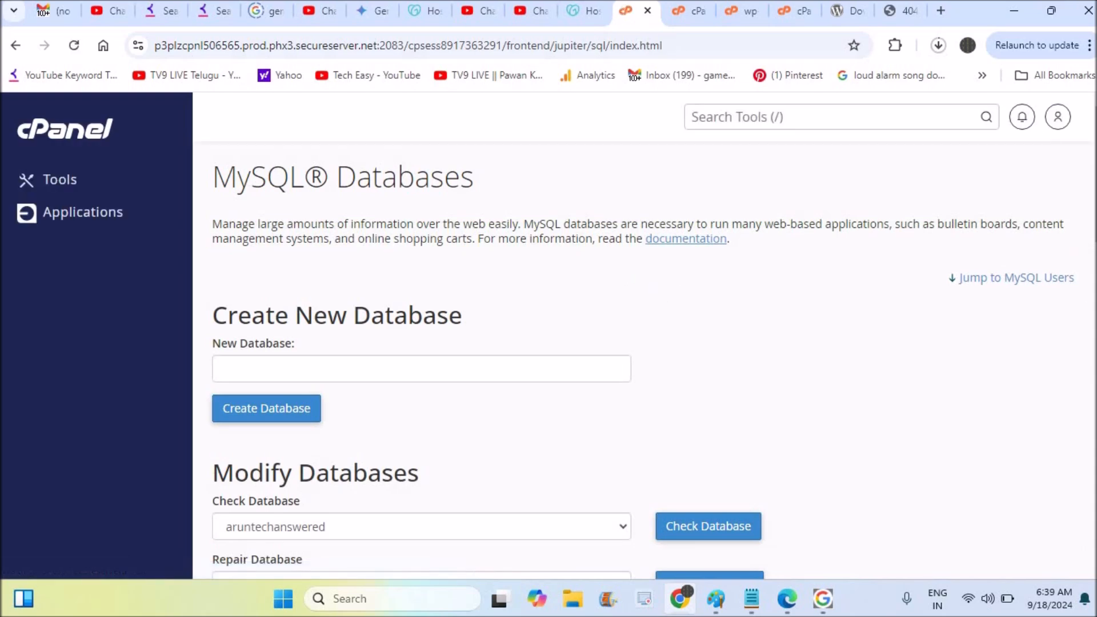
Step: Add the MySQL user new_user_here to the database new_db_here
scroll(643, 360, down, 9)
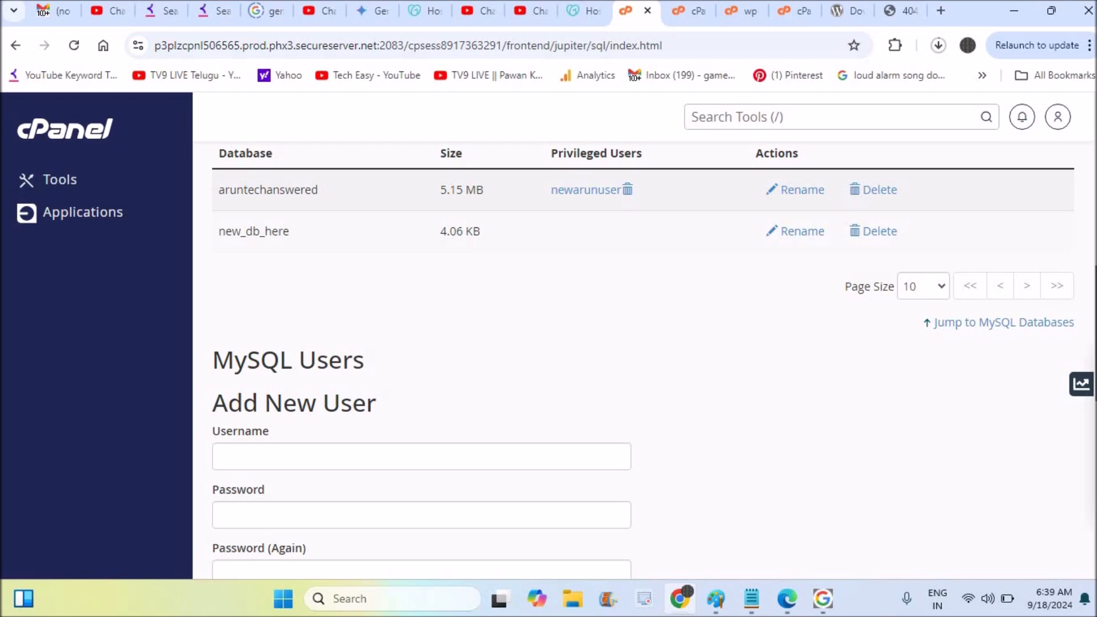
scroll(541, 438, down, 8)
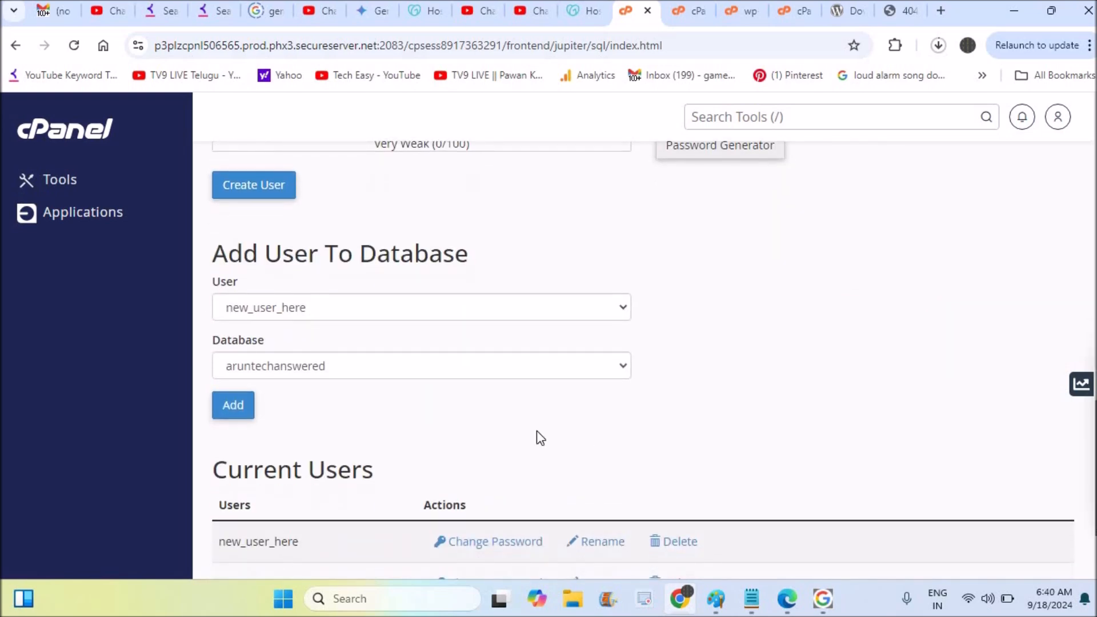
click(585, 366)
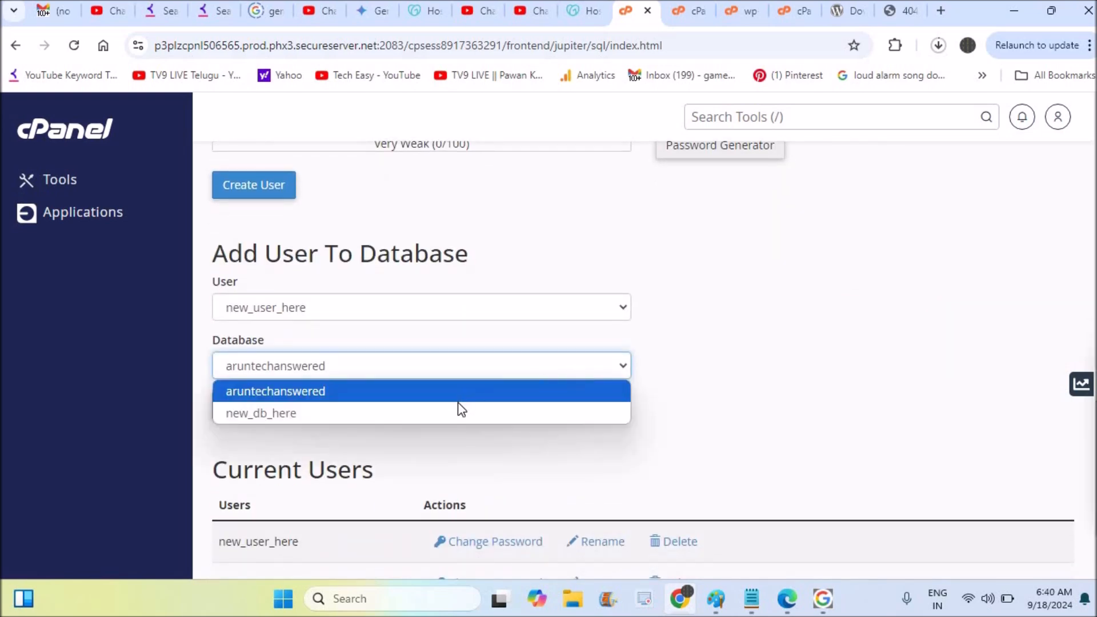
click(446, 412)
click(237, 409)
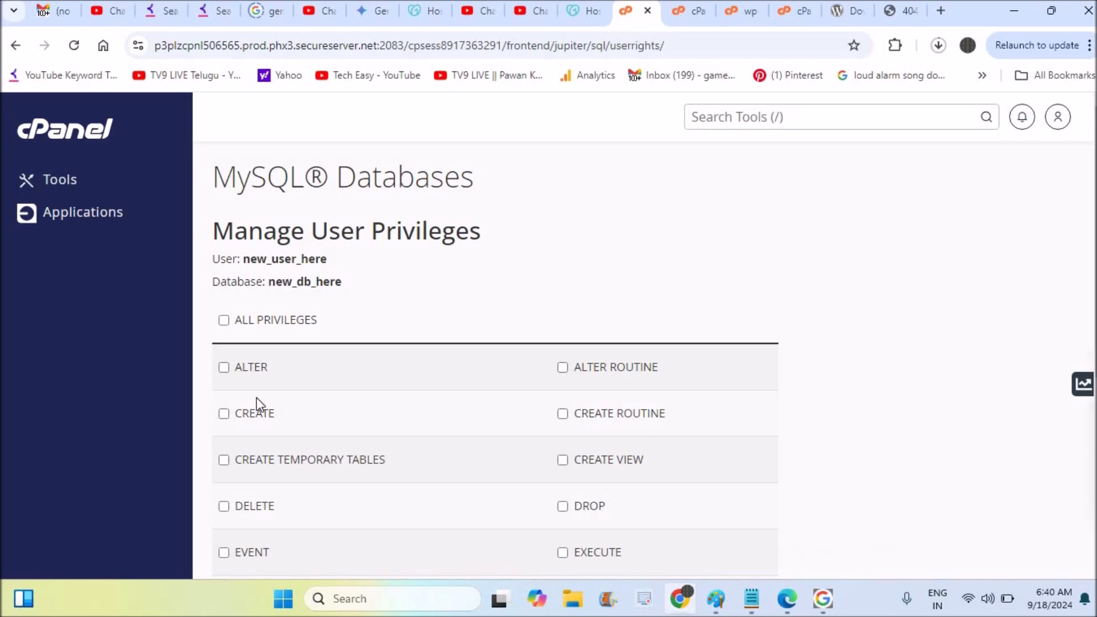
Step: Grant new_user_here ALL PRIVILEGES on new_db_here, save the changes and return to the database overview
click(224, 321)
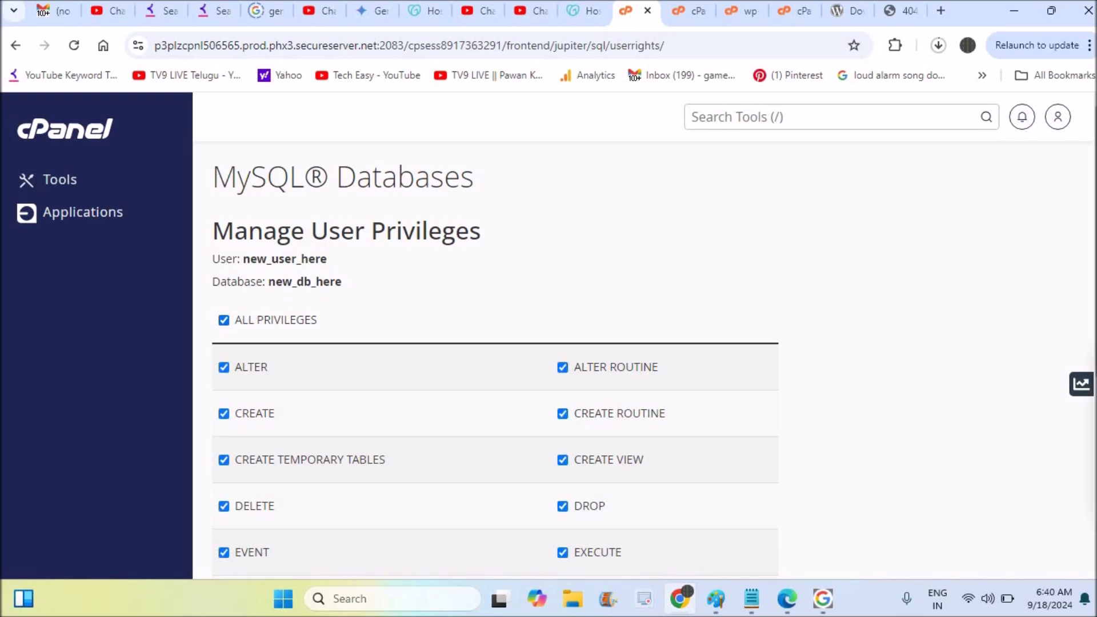
scroll(204, 499, down, 5)
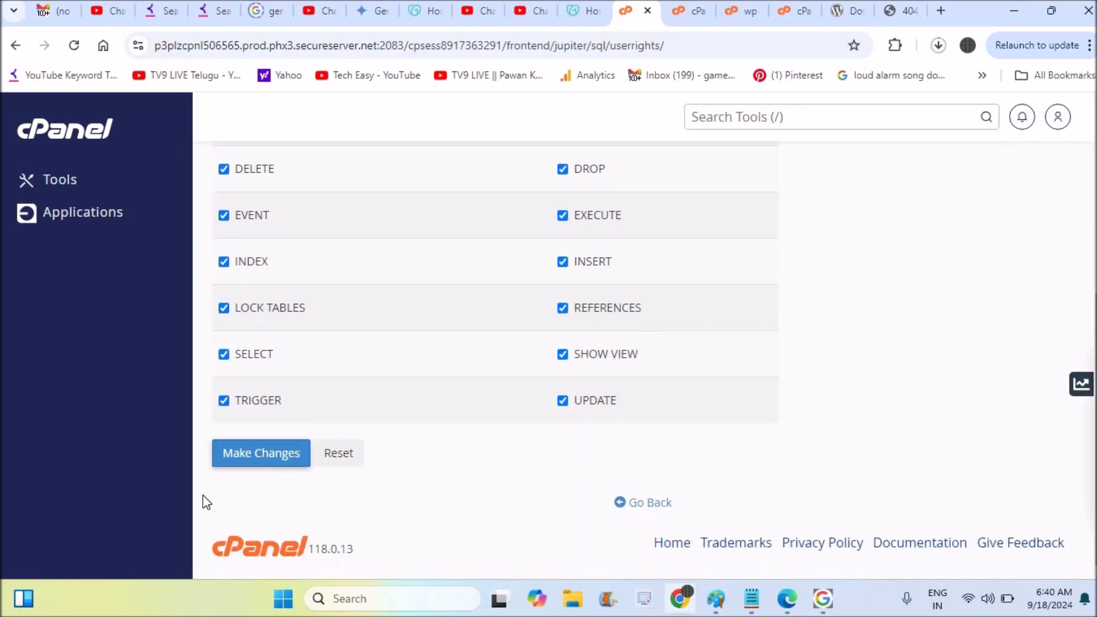
click(240, 464)
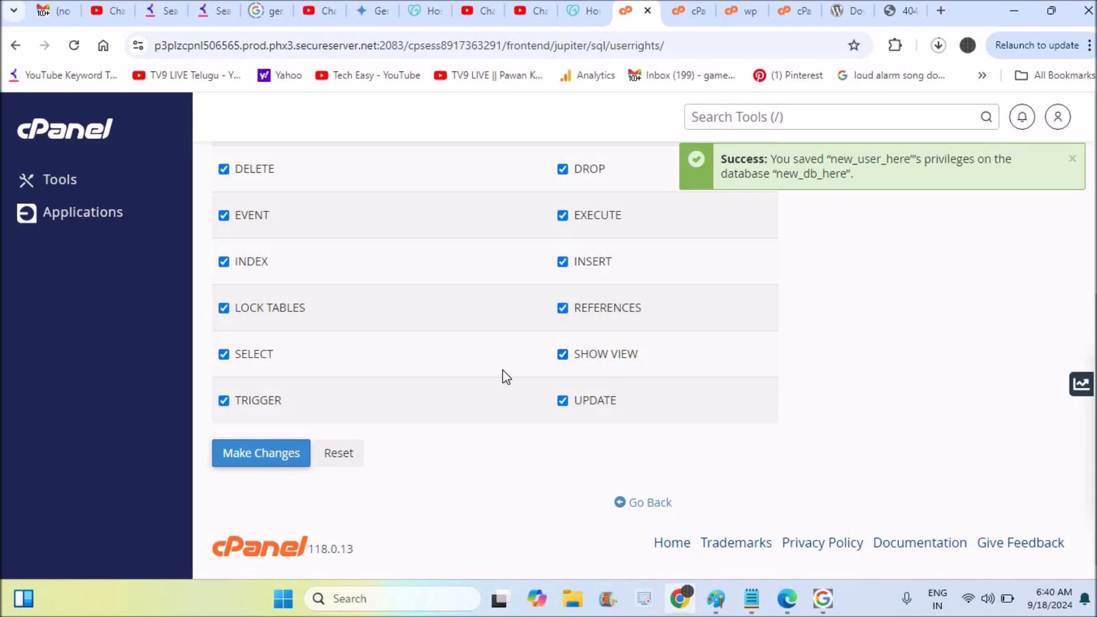
click(648, 507)
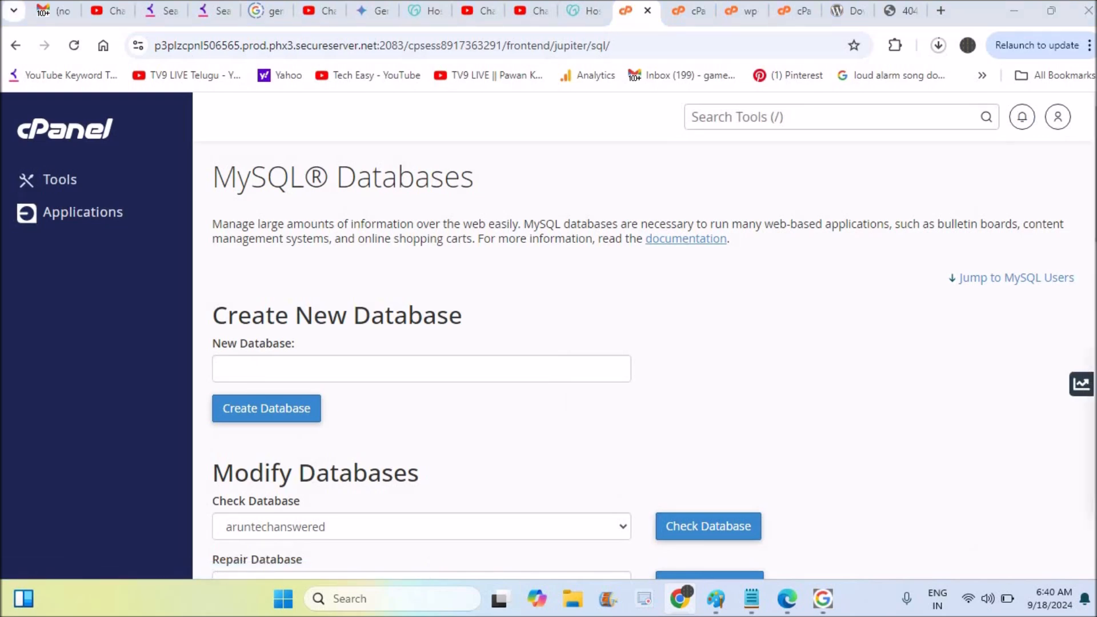
Step: Copy the database name aruntechanswered from Current Databases and set it as the DB_NAME value in wp-config.php
scroll(644, 359, down, 7)
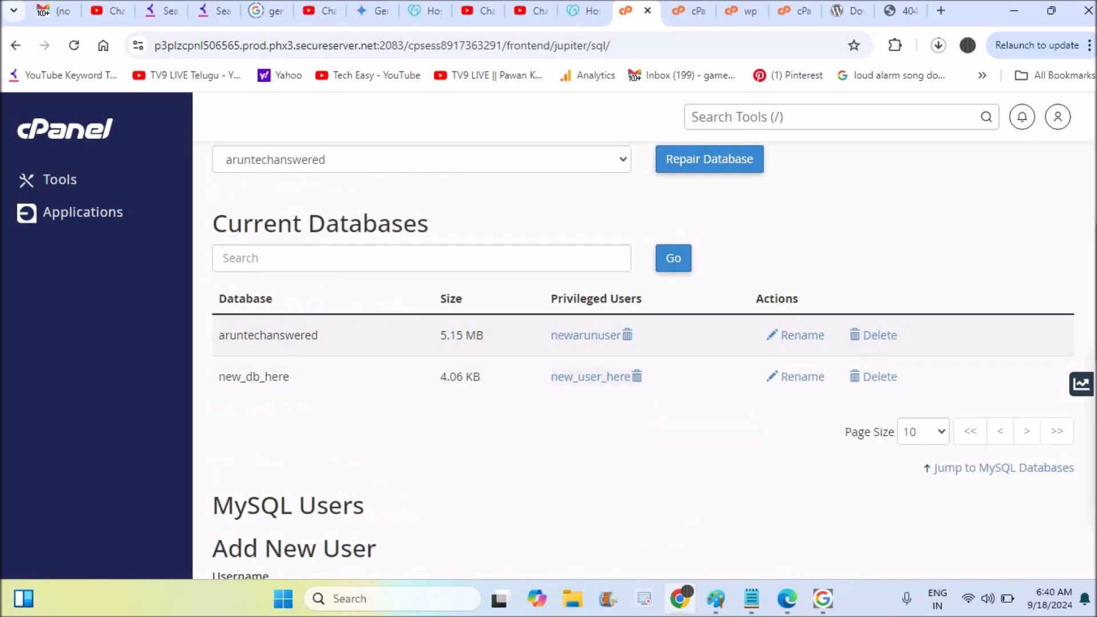
double_click(265, 333)
key(ctrl+c)
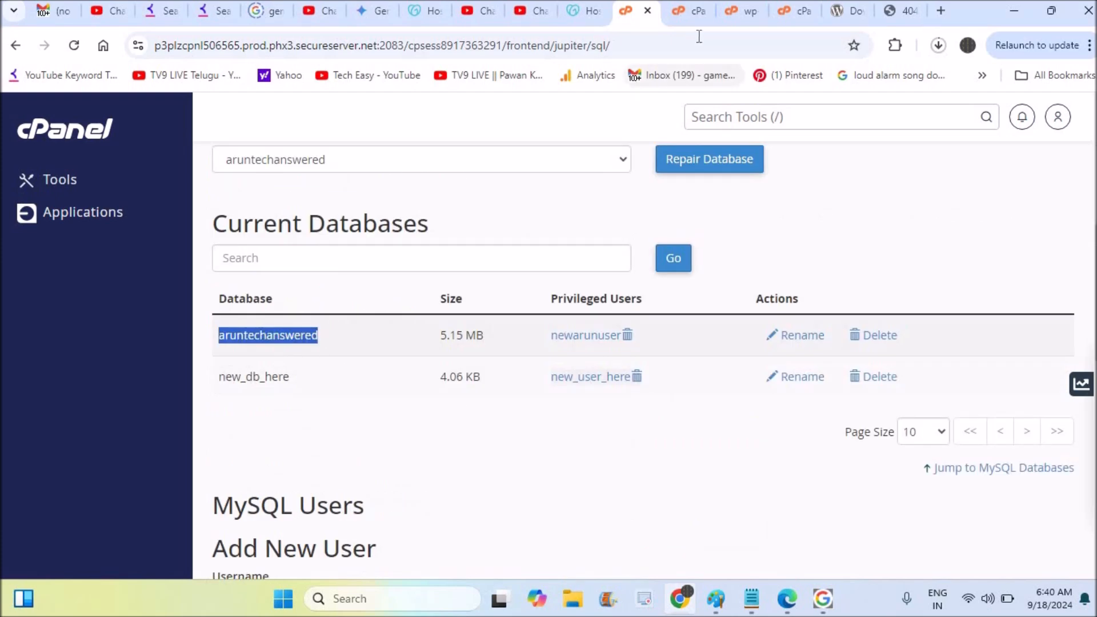
click(740, 13)
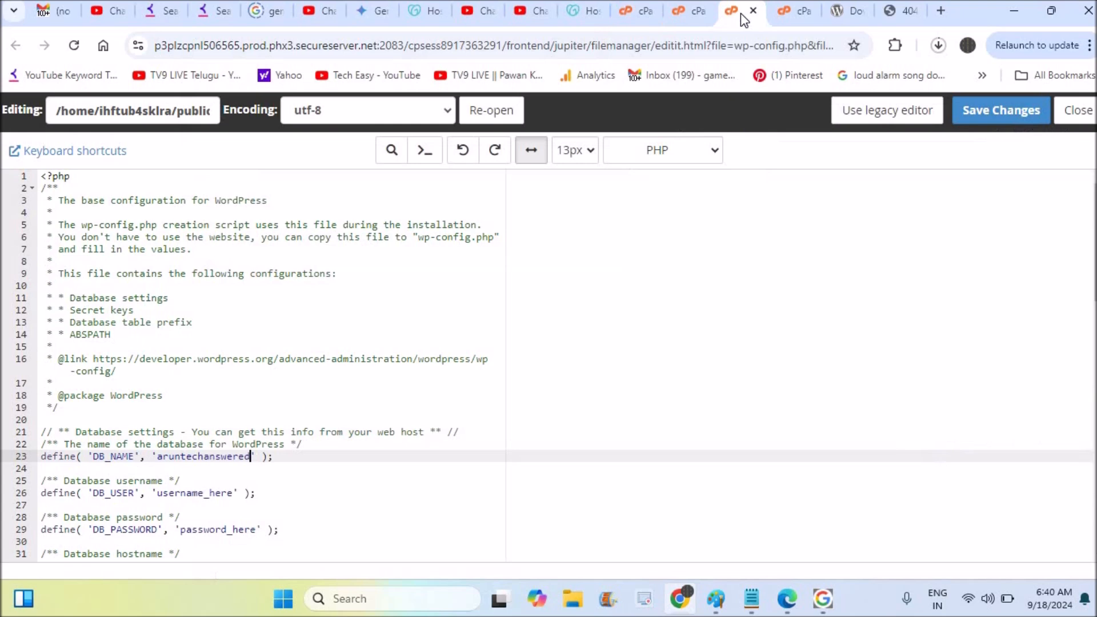
double_click(205, 456)
key(ctrl+v)
Step: Copy the MySQL user newarunuser from Current Users and set it as the DB_USER value in wp-config.php
click(627, 8)
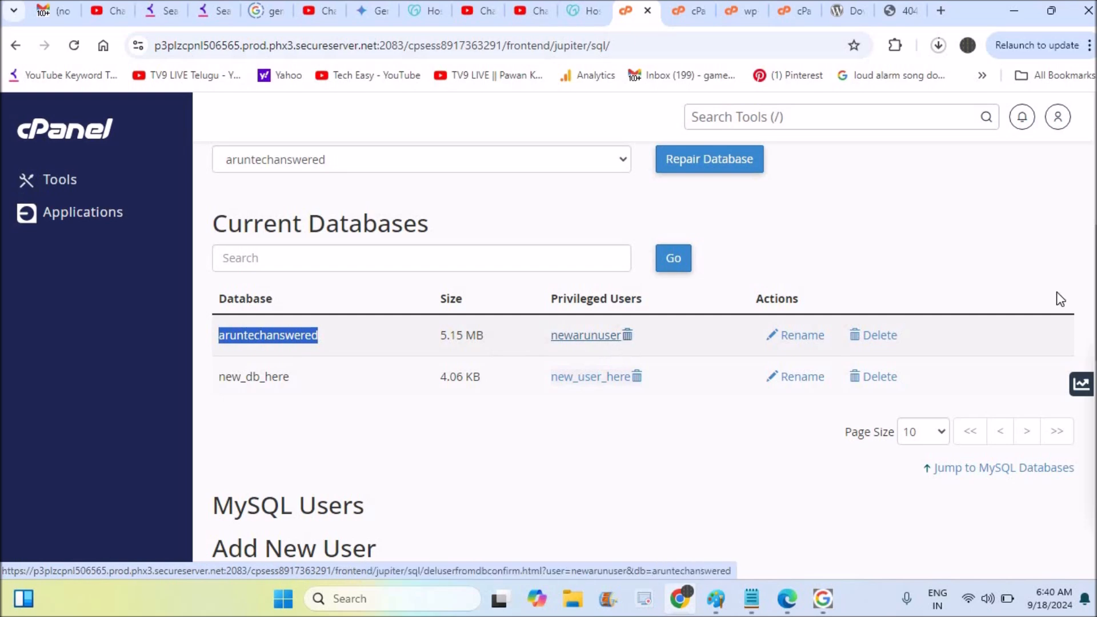
scroll(1057, 294, down, 6)
scroll(1057, 294, down, 7)
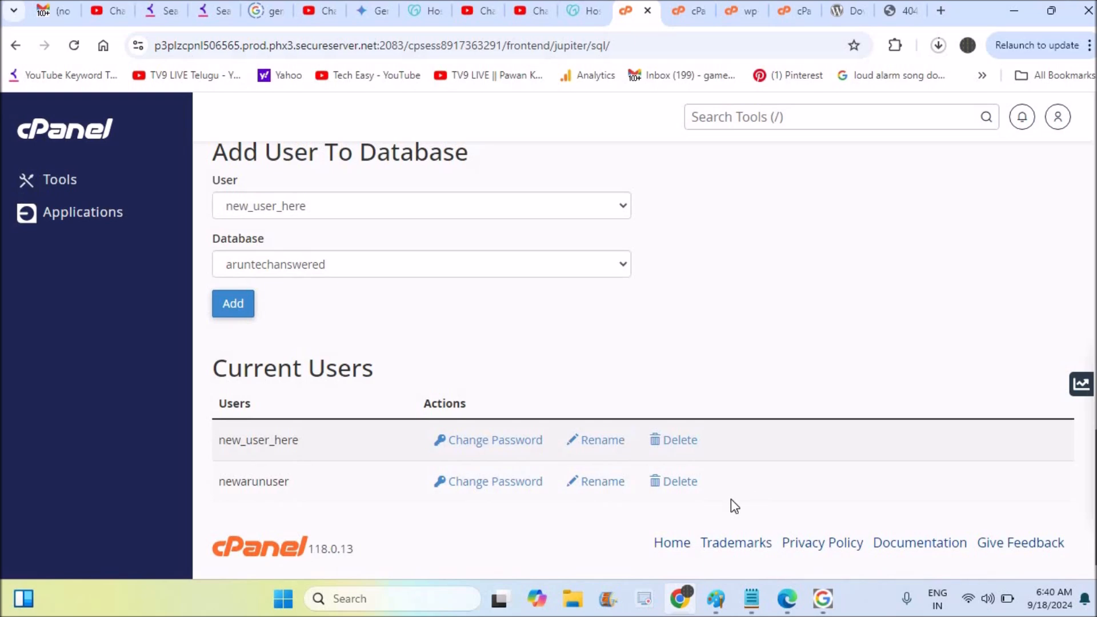
drag(290, 481, 217, 496)
key(ctrl+c)
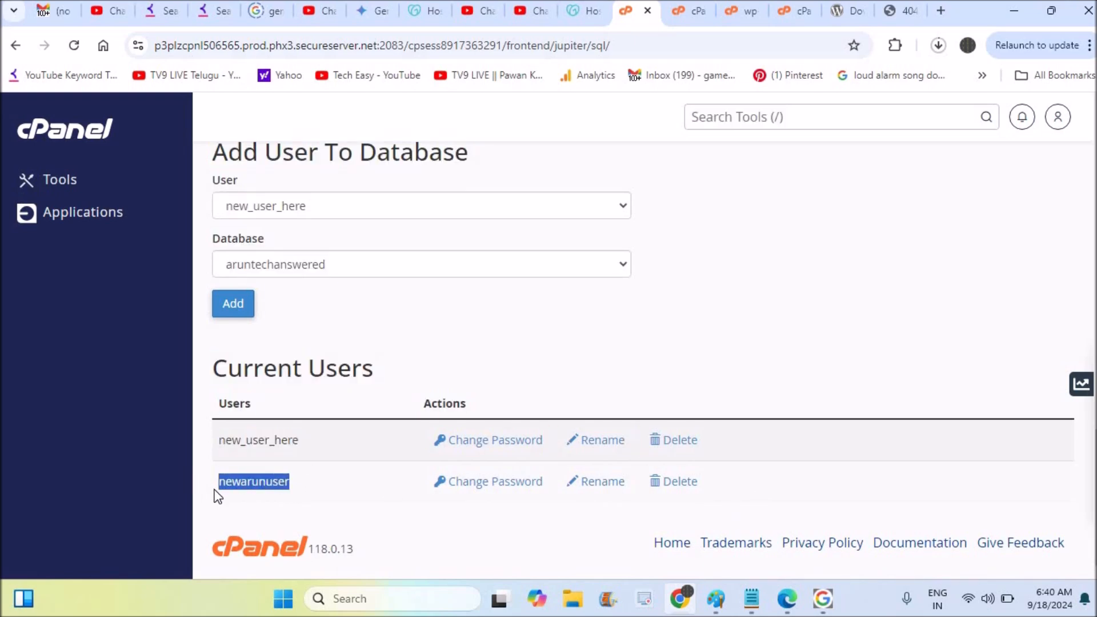
click(737, 8)
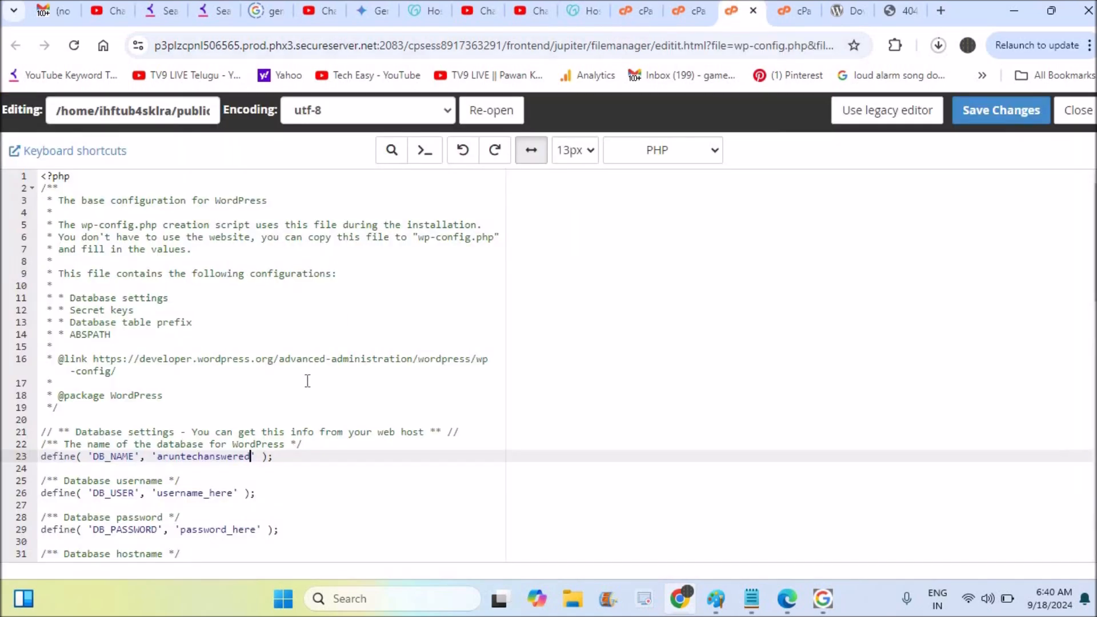
double_click(209, 494)
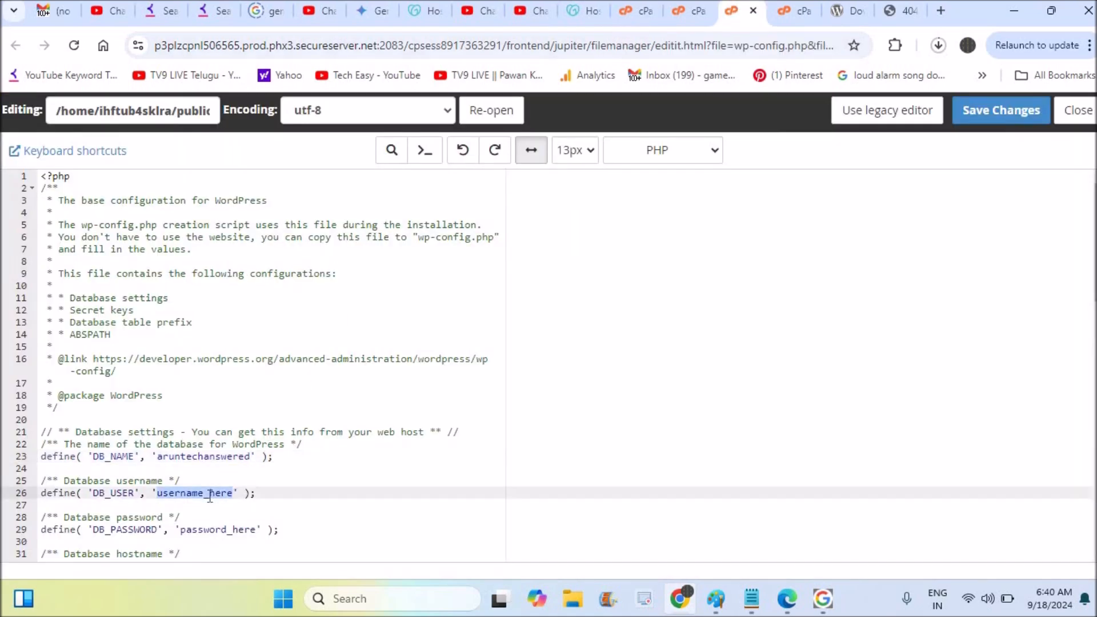
key(ctrl+v)
Step: Replace the DB_PASSWORD placeholder in wp-config.php with the database user's password and save the file
click(628, 10)
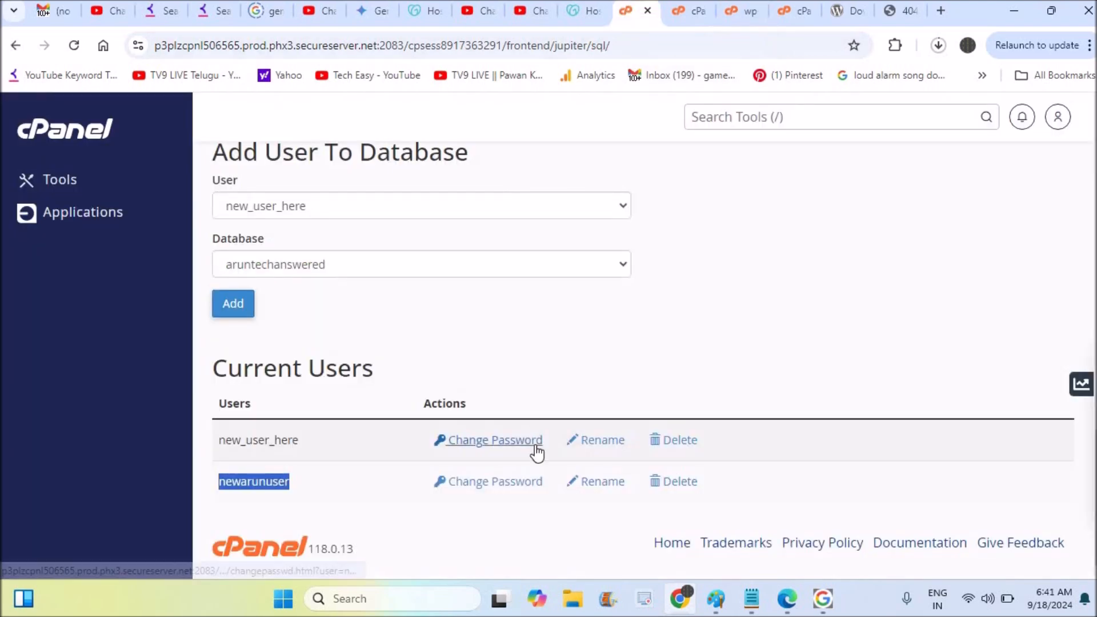
click(742, 11)
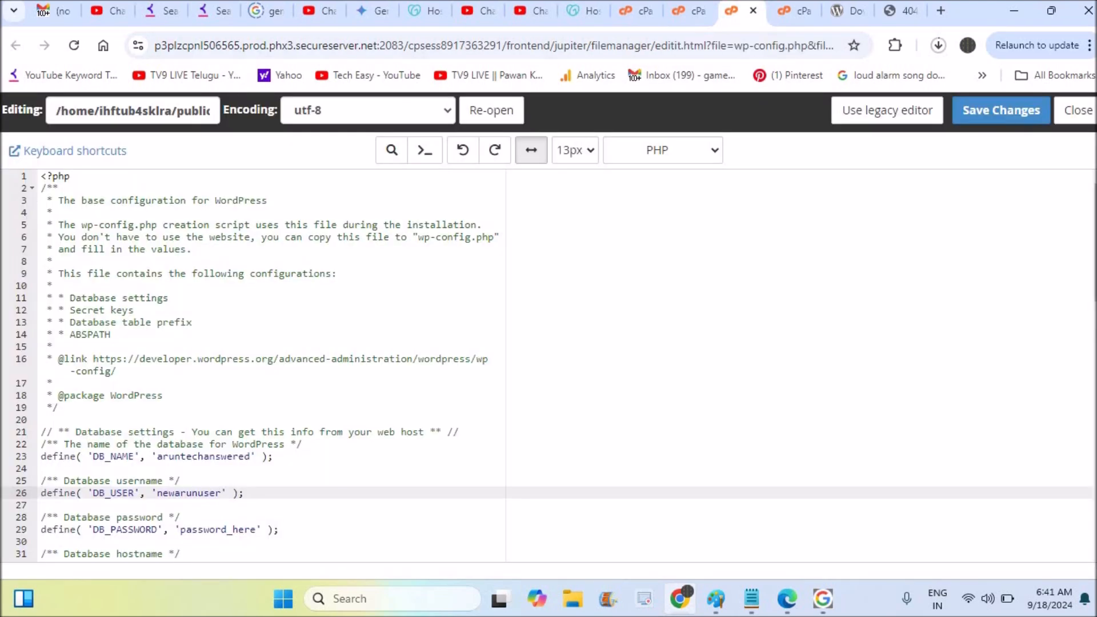
double_click(227, 529)
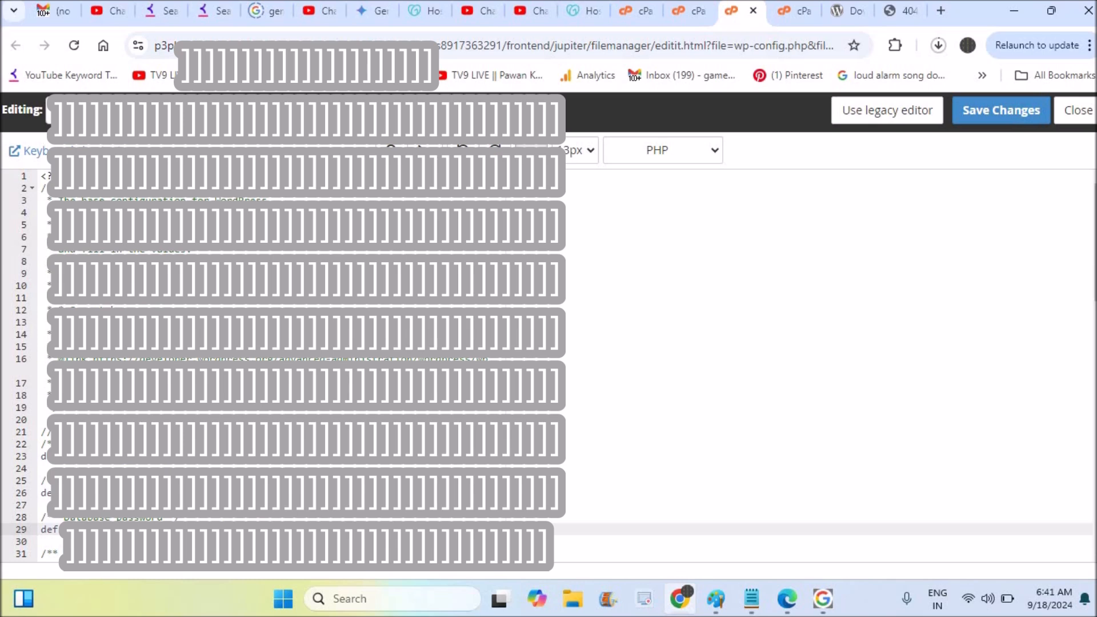
scroll(549, 365, down, 10)
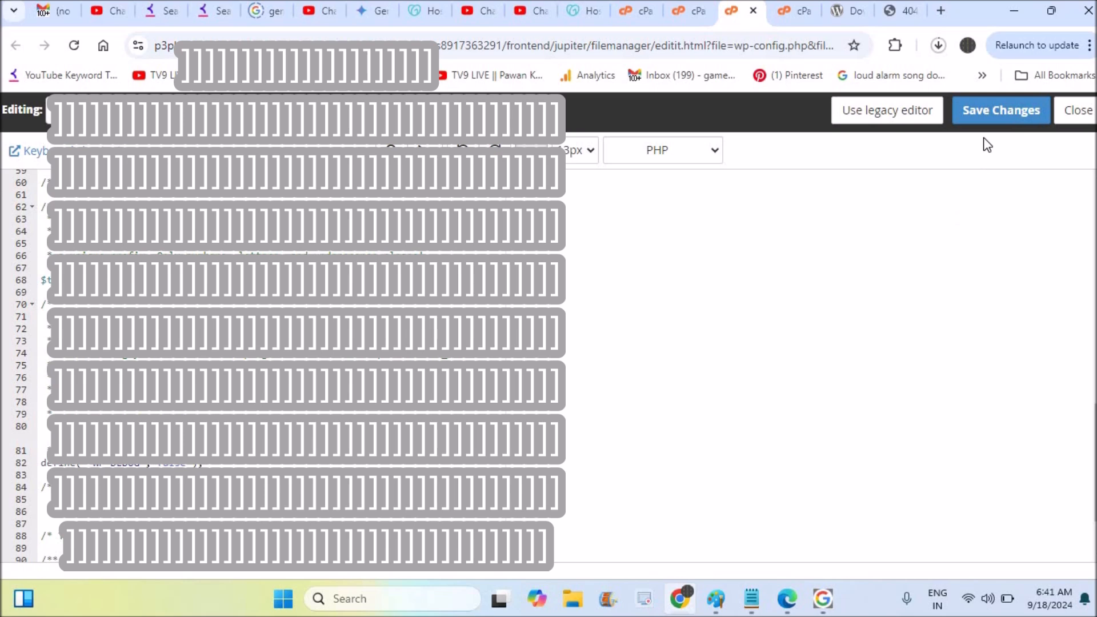
click(982, 112)
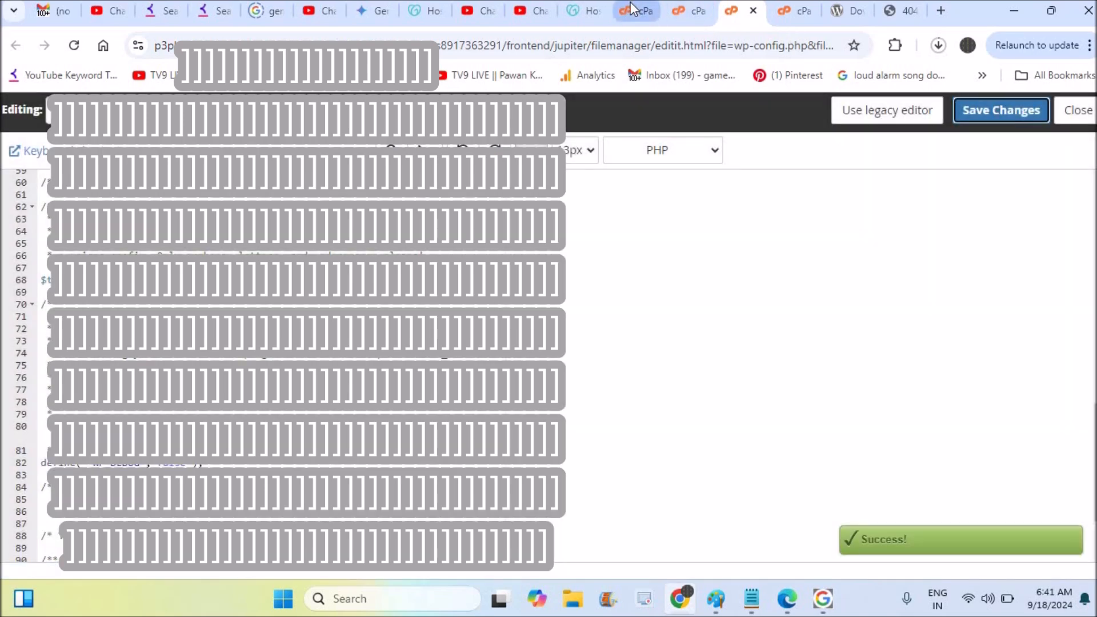
Step: In File Manager, select all the folders and files in public_html/wordpress and move them to /public_html/
click(629, 11)
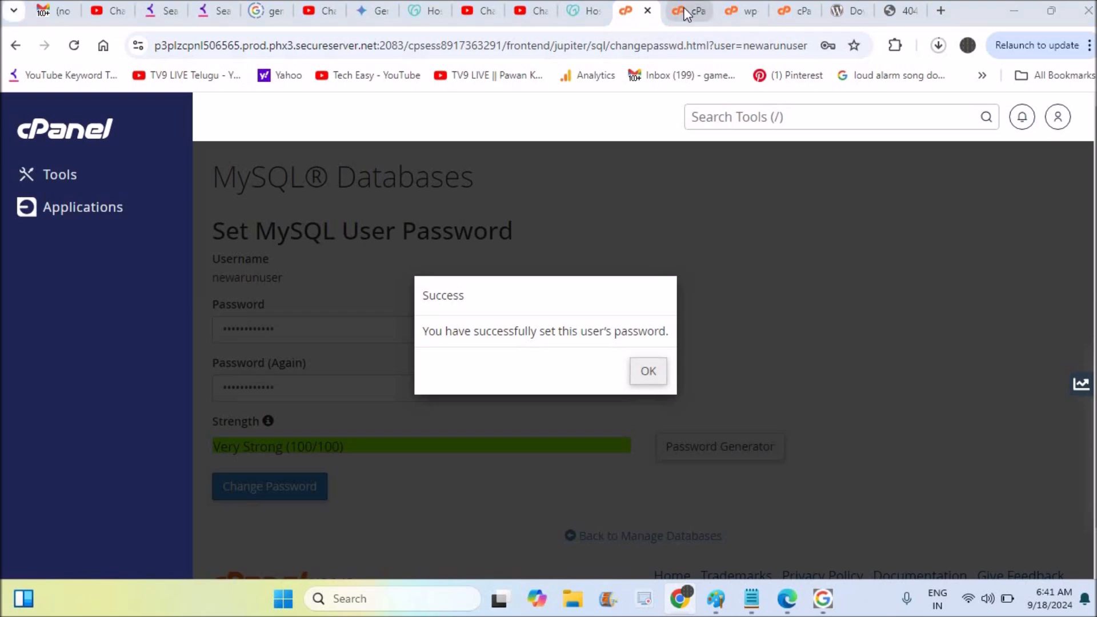
click(691, 11)
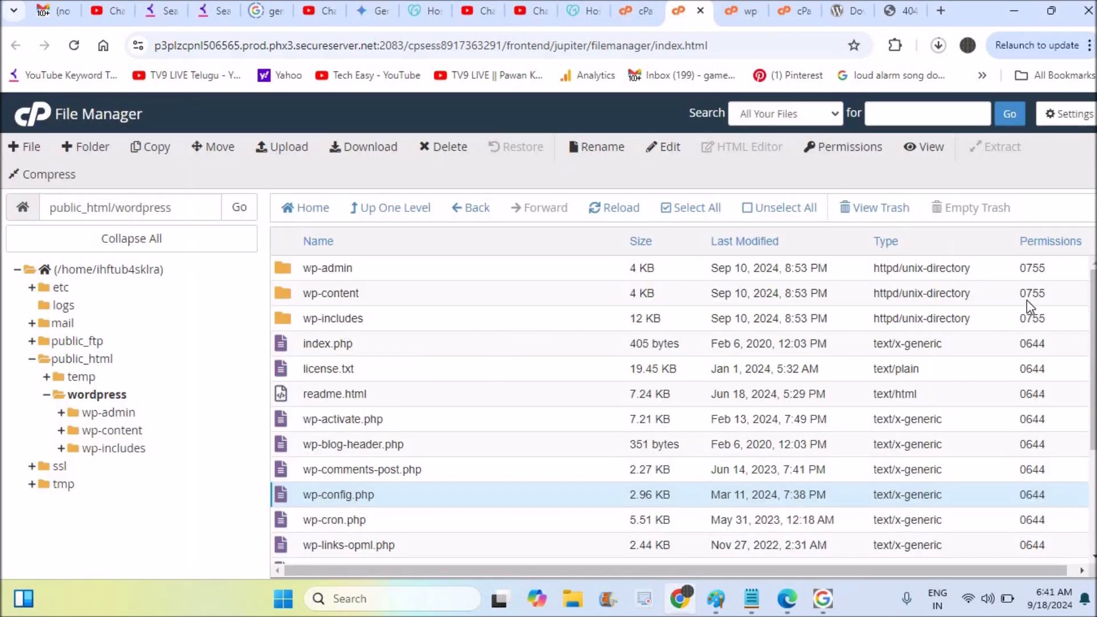
click(363, 274)
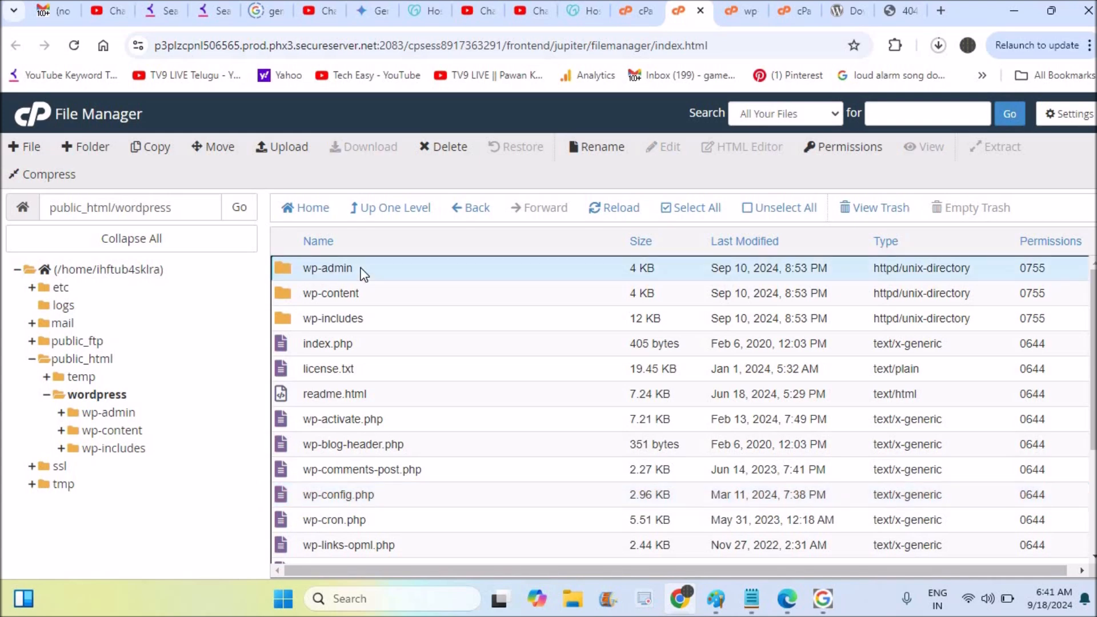
key(shift+Down)
key(shift+Down)
key(shift+Down)
key(shift+Down)
key(shift+Down)
key(shift+Down)
key(shift+Down)
key(shift+Down)
key(shift+Down)
key(shift+Down)
key(shift+Down)
key(shift+Down)
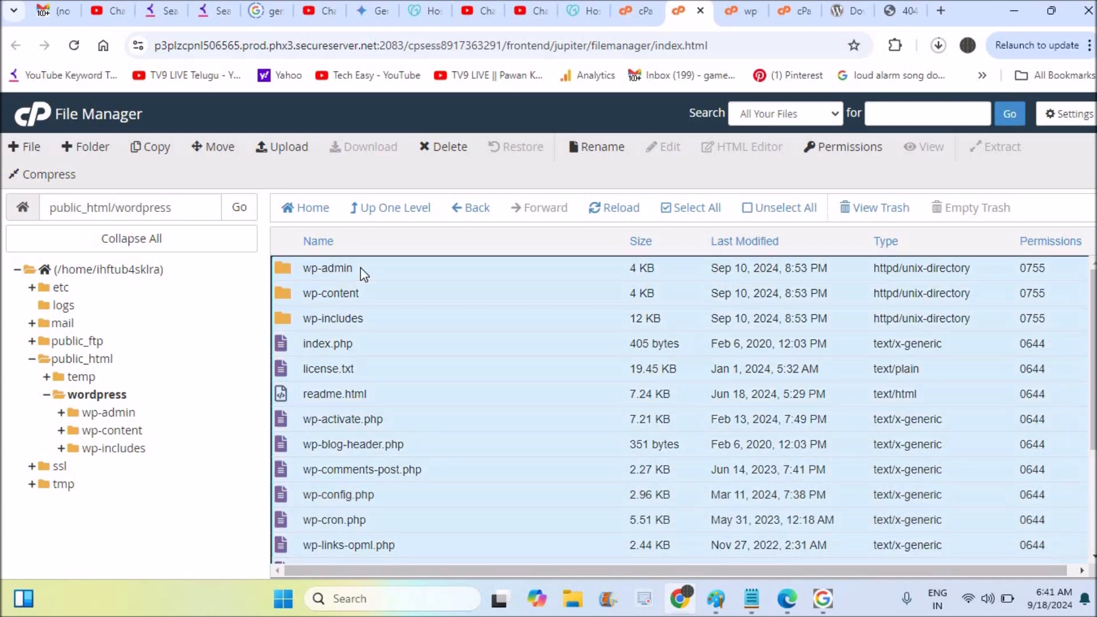
click(219, 153)
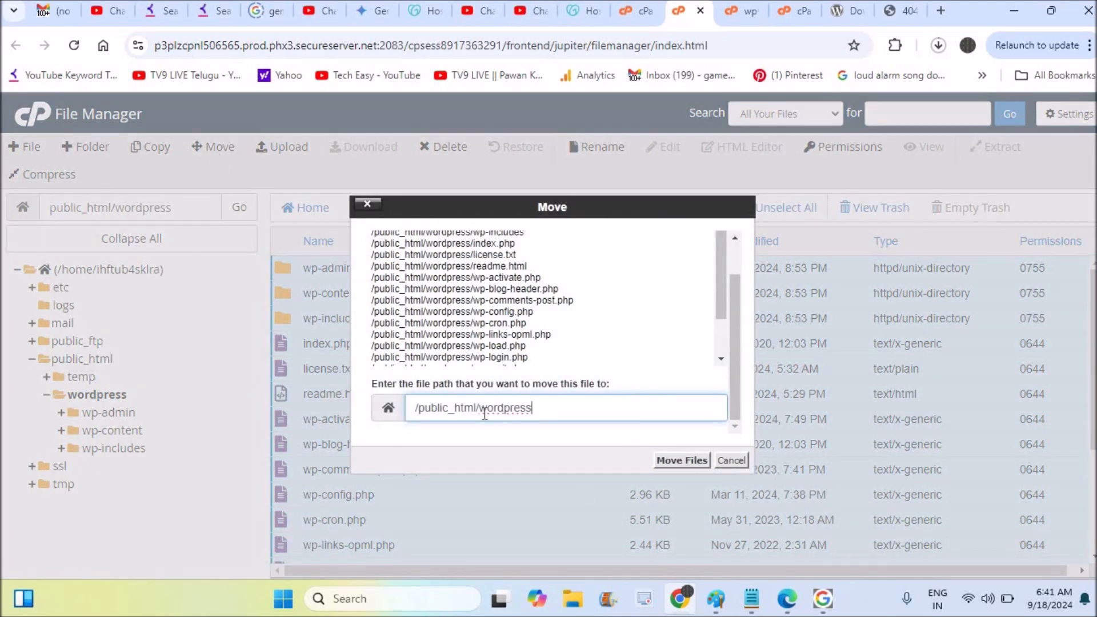
drag(480, 406, 587, 409)
key(BackSpace)
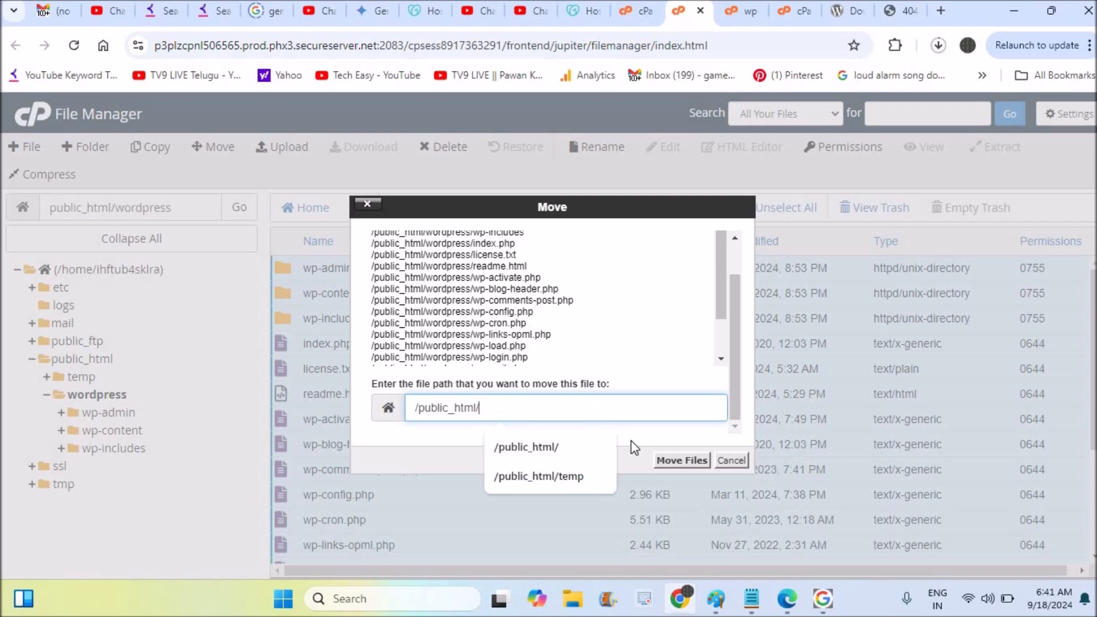
click(669, 459)
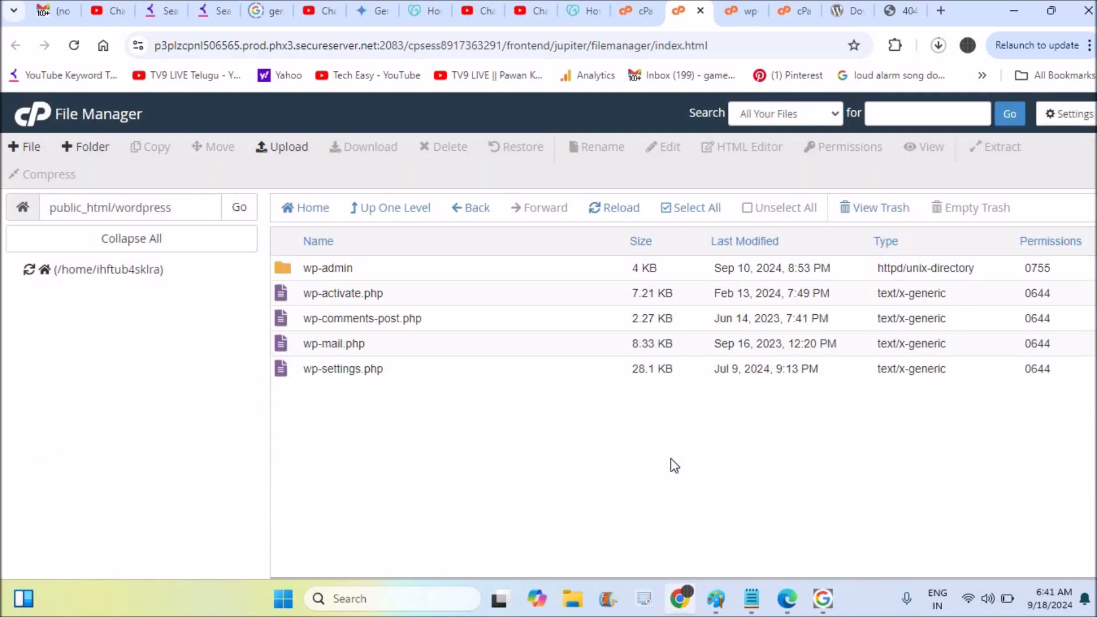
Step: Go up to public_html and delete the emptied wordpress folder
click(403, 216)
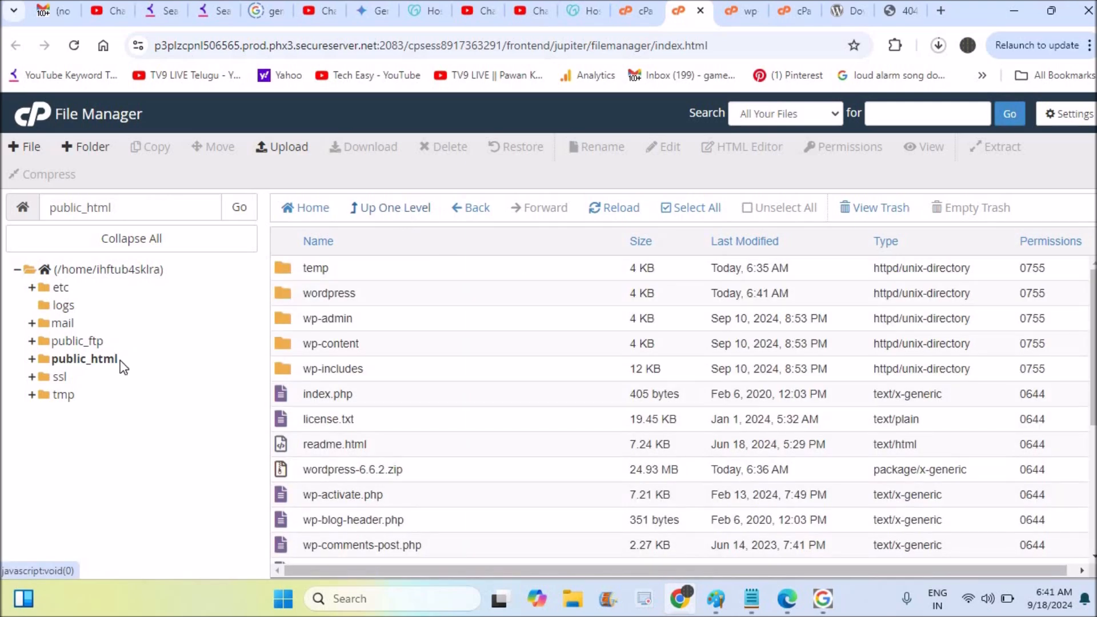
click(106, 364)
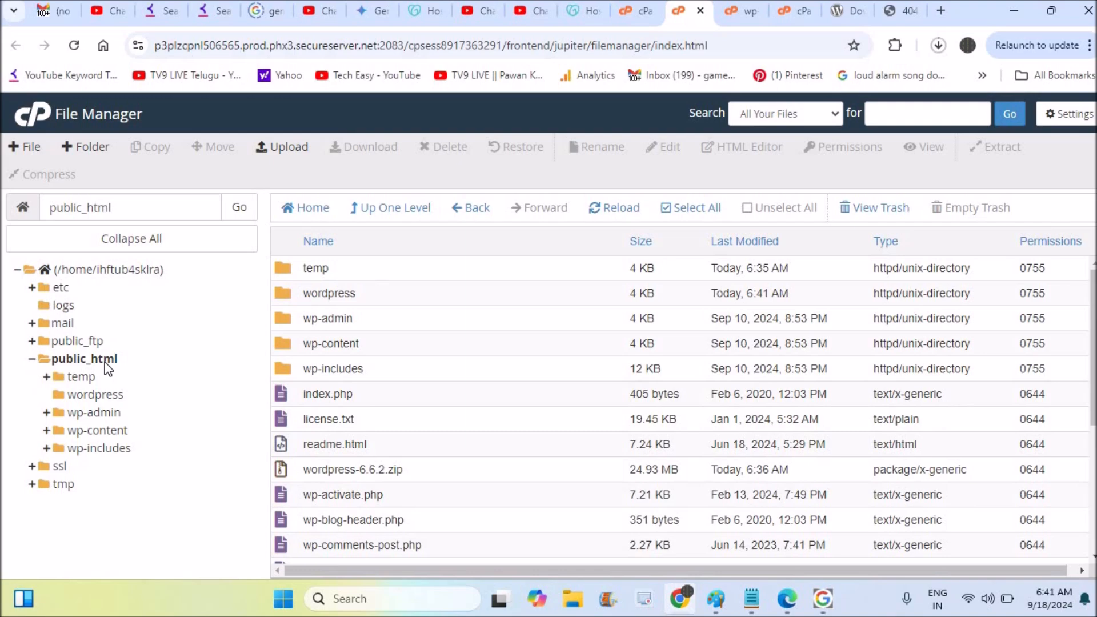
click(373, 292)
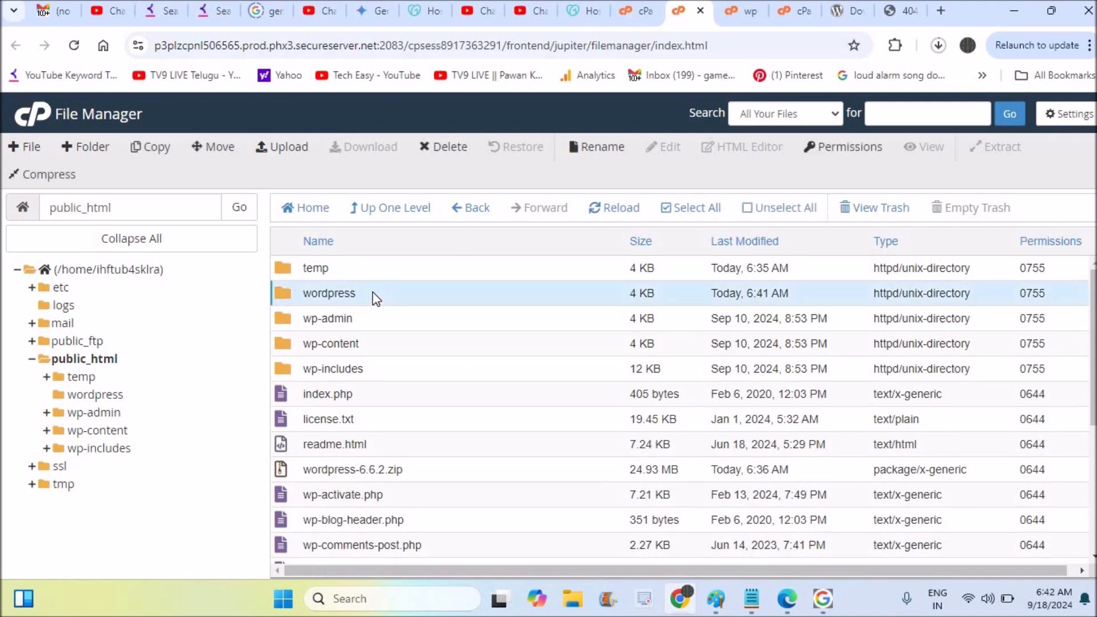
right_click(372, 292)
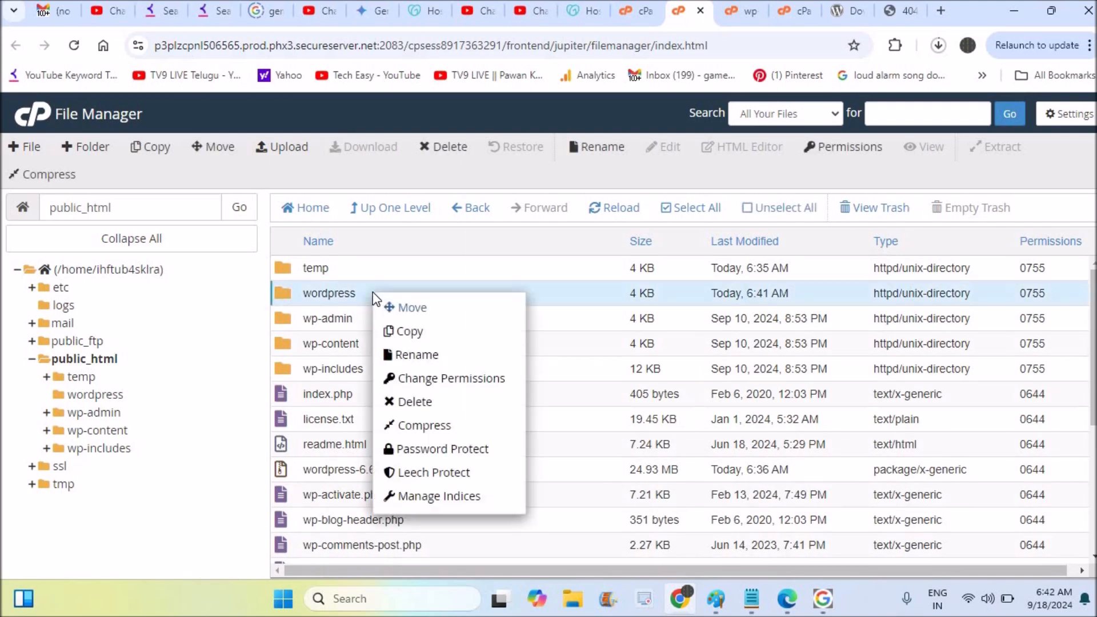
click(419, 408)
click(520, 341)
click(685, 387)
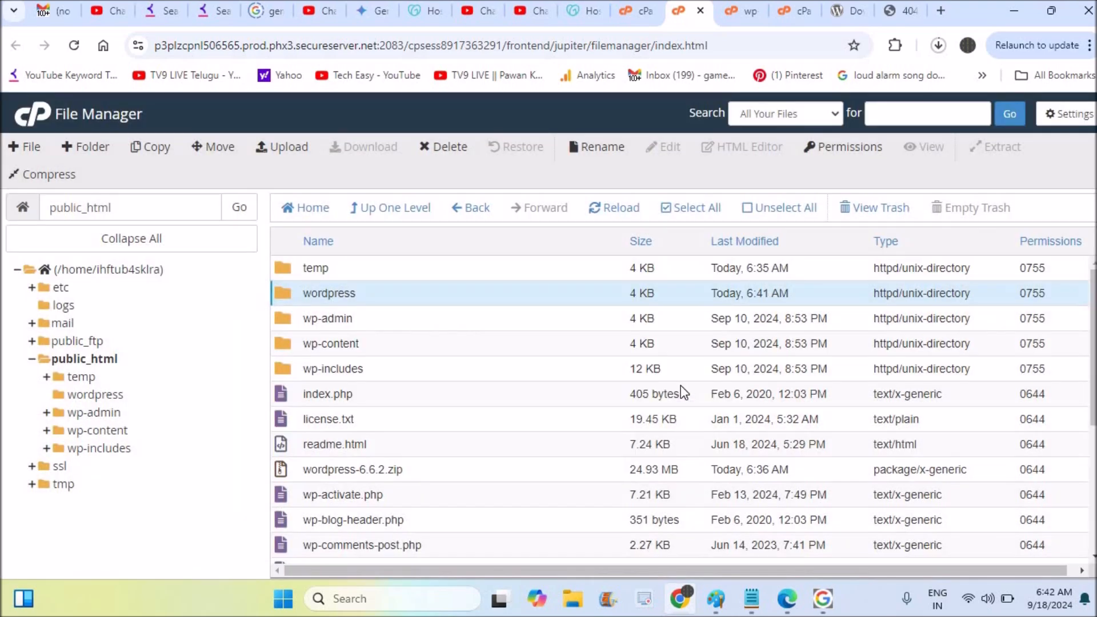
Step: Load techanswered.com in a new browser tab to reach the WordPress setup
click(937, 8)
text(techanswered.com)
key(Return)
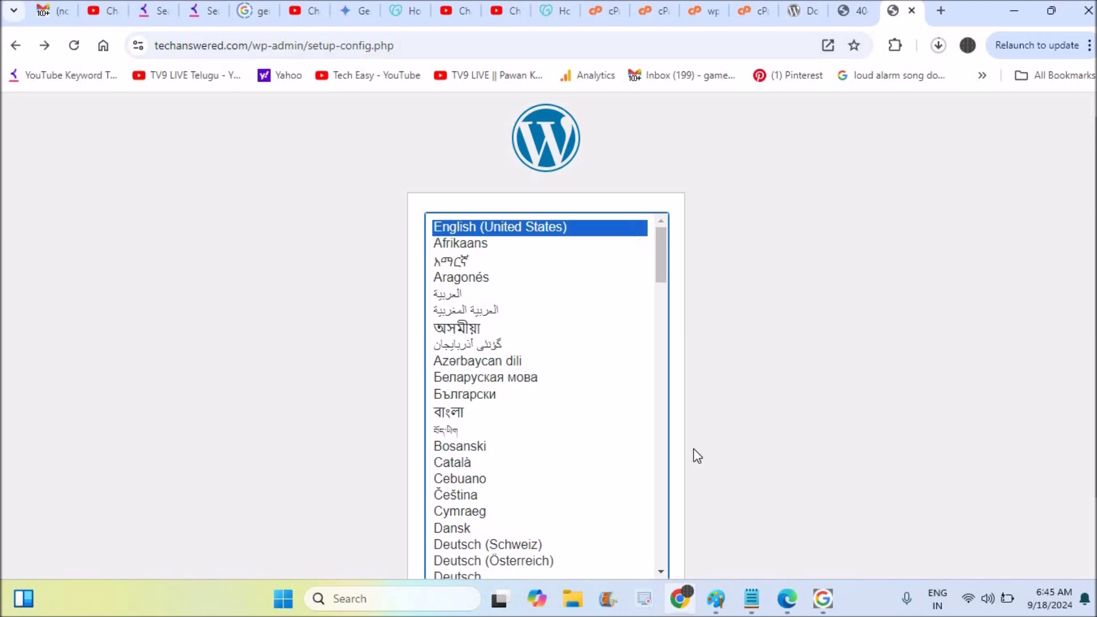
Step: Look through the available WordPress setup languages and run the installation
click(660, 511)
click(661, 513)
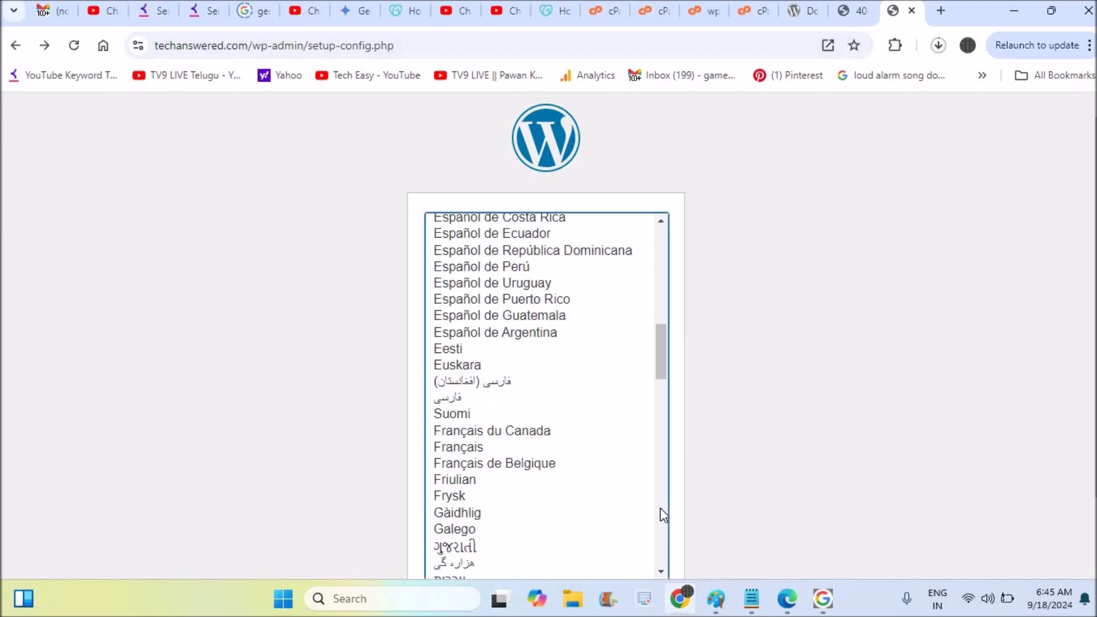
drag(663, 363, 670, 167)
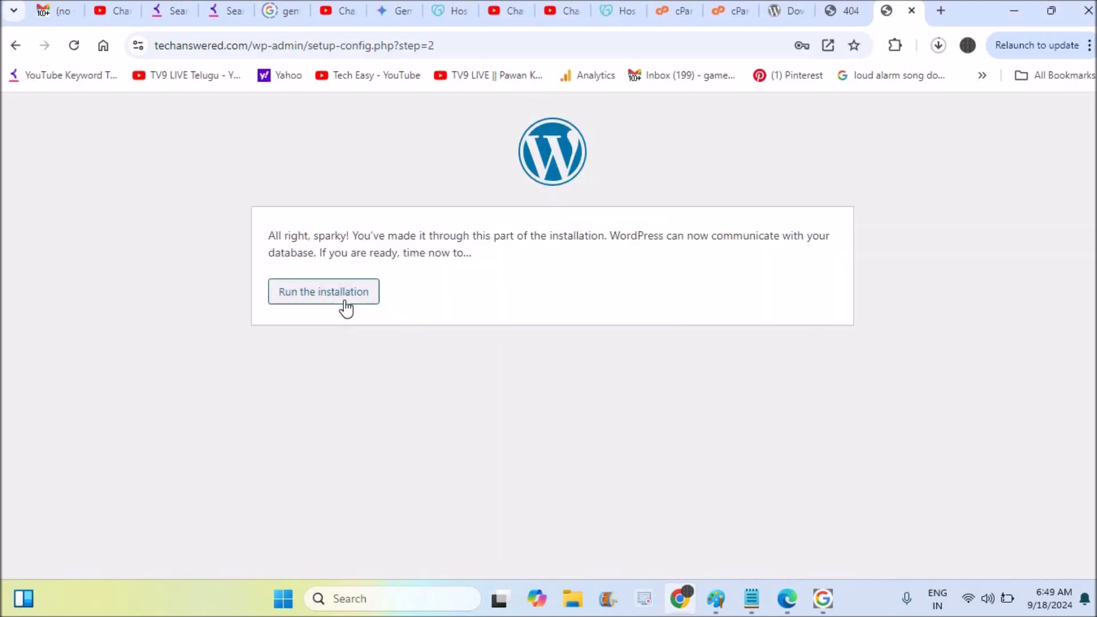
click(346, 308)
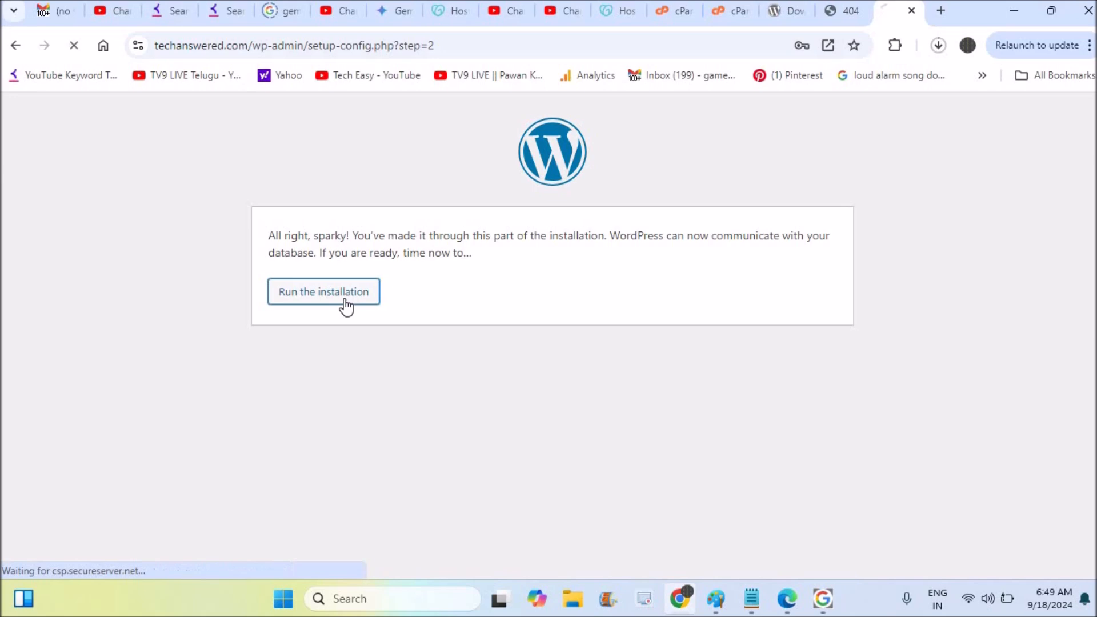